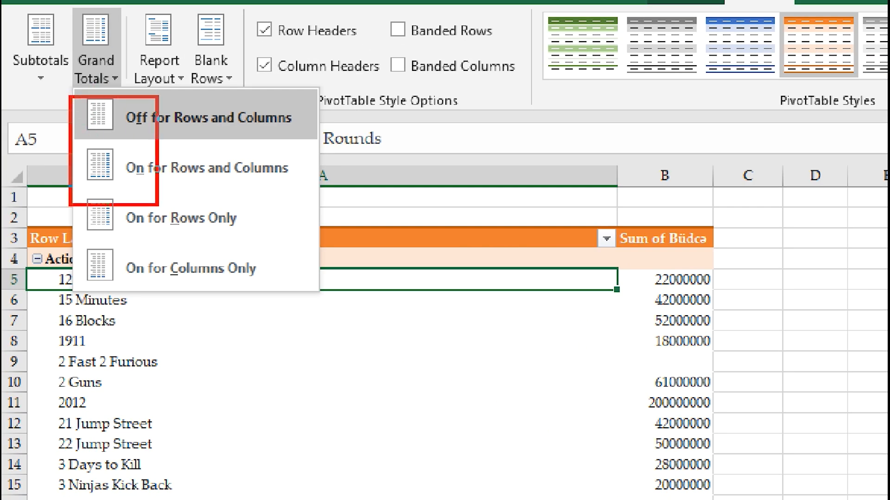
drag(101, 109, 278, 188)
drag(176, 116, 222, 183)
key(Escape)
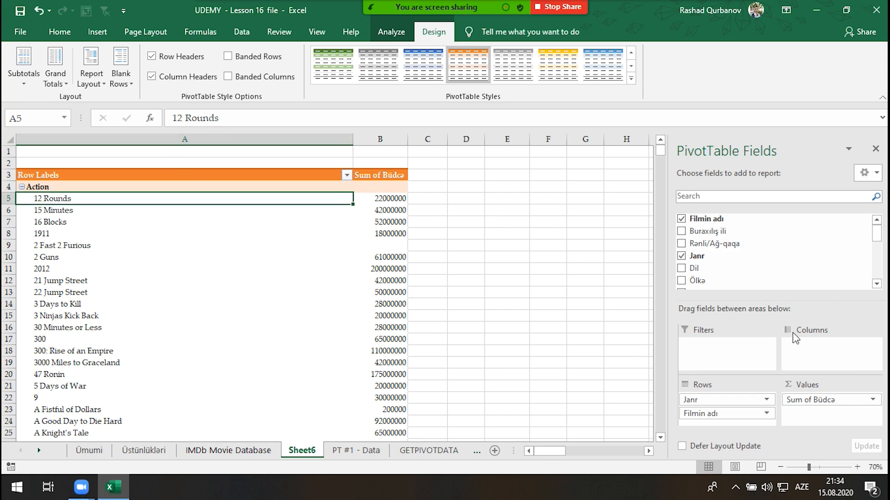
Remove the Filmin adı field from the pivot table's rows and place the Dil field in its columns
drag(716, 413, 810, 353)
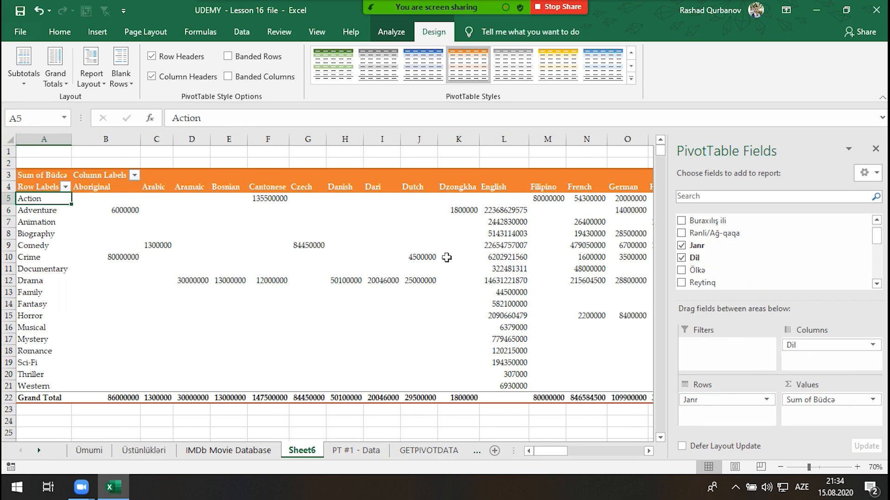
click(522, 221)
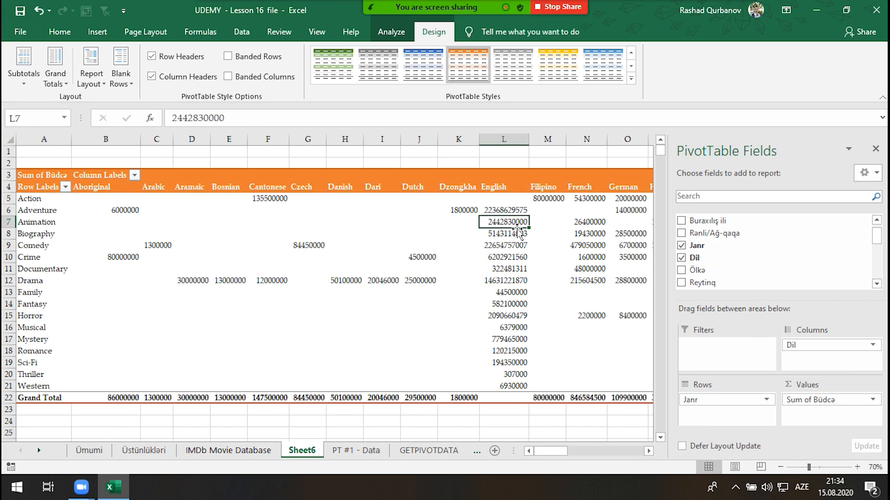
Turn on the pivot table's grand totals for both rows and columns
click(51, 397)
drag(561, 450, 622, 446)
click(272, 207)
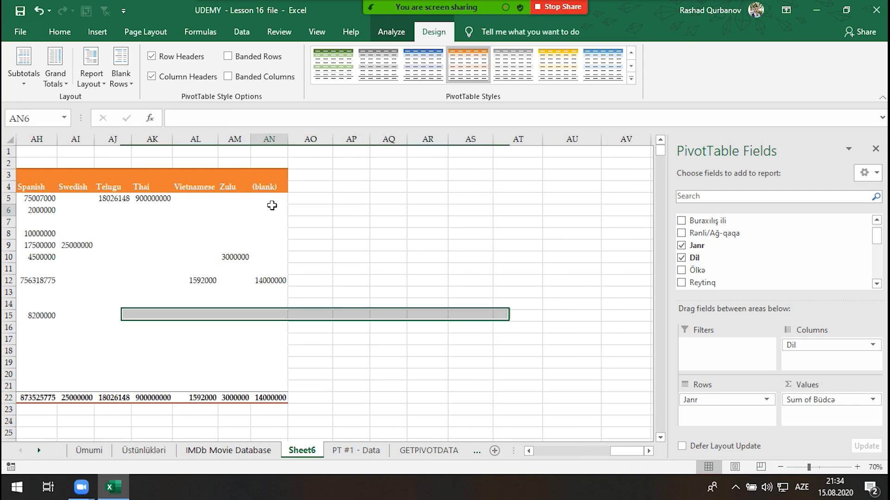
click(97, 83)
click(65, 73)
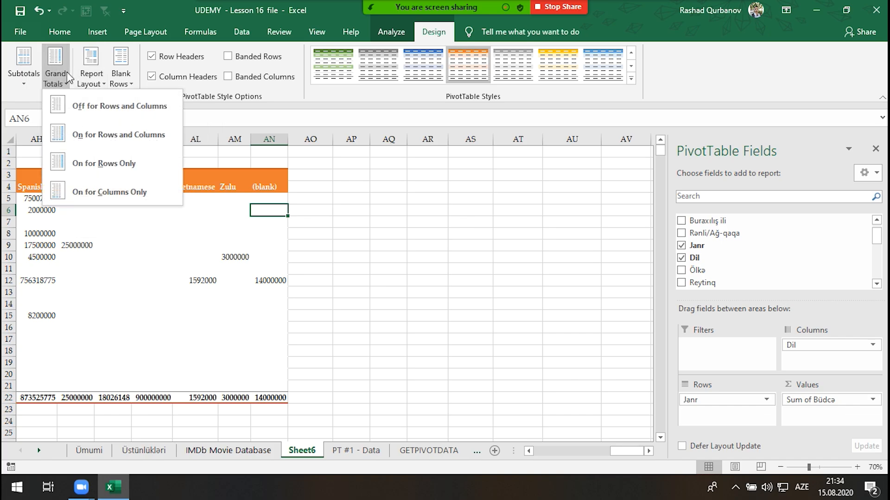
click(137, 134)
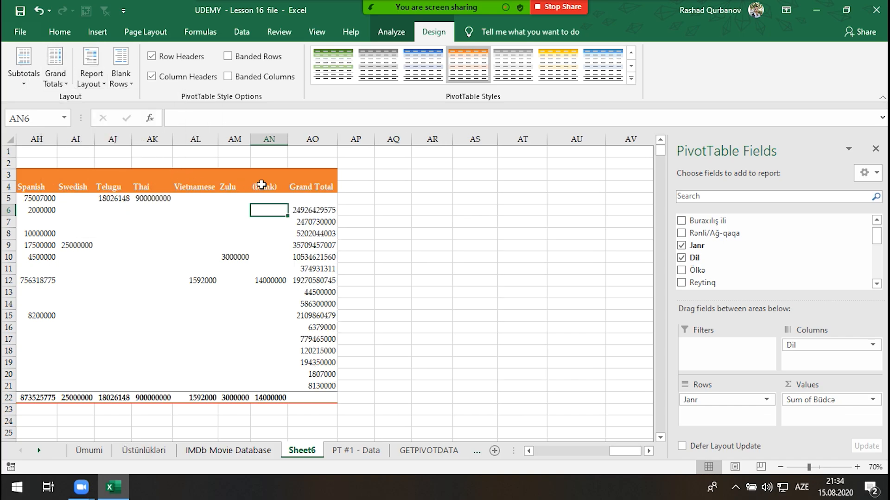
click(58, 74)
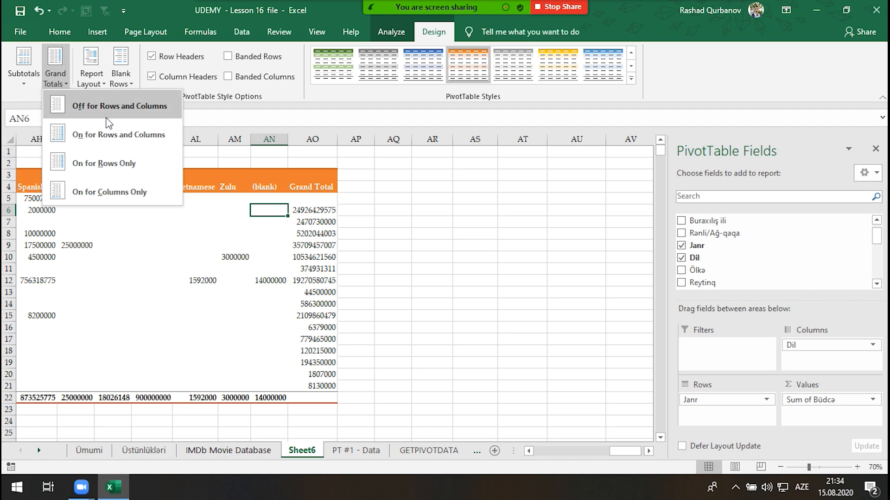
click(109, 134)
Switch off grand totals for rows in the PivotTable Options and set grand totals on for columns only
right_click(197, 210)
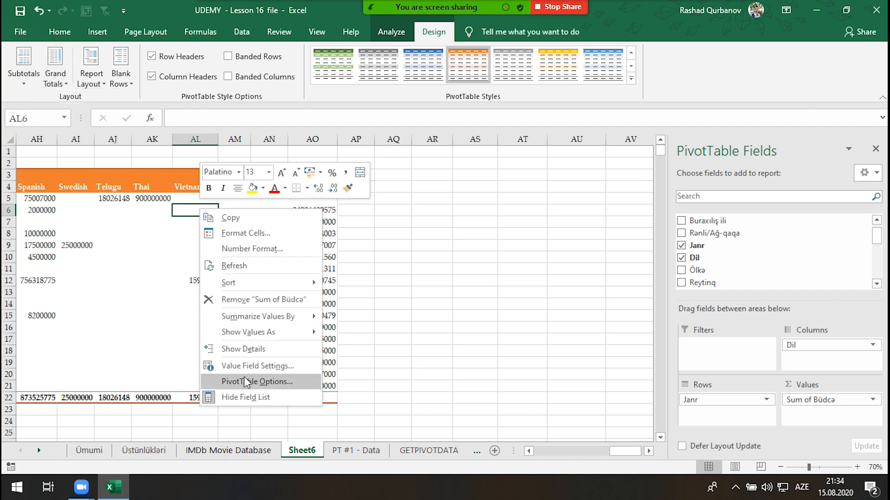
click(230, 384)
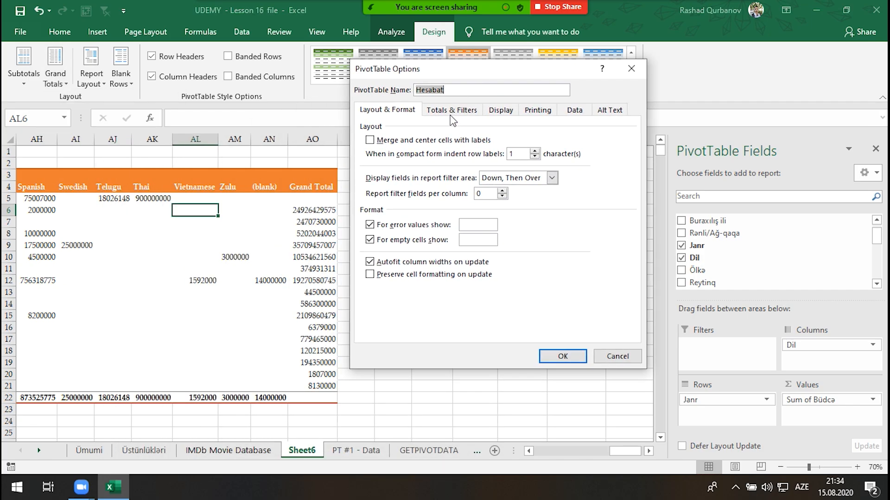
click(451, 111)
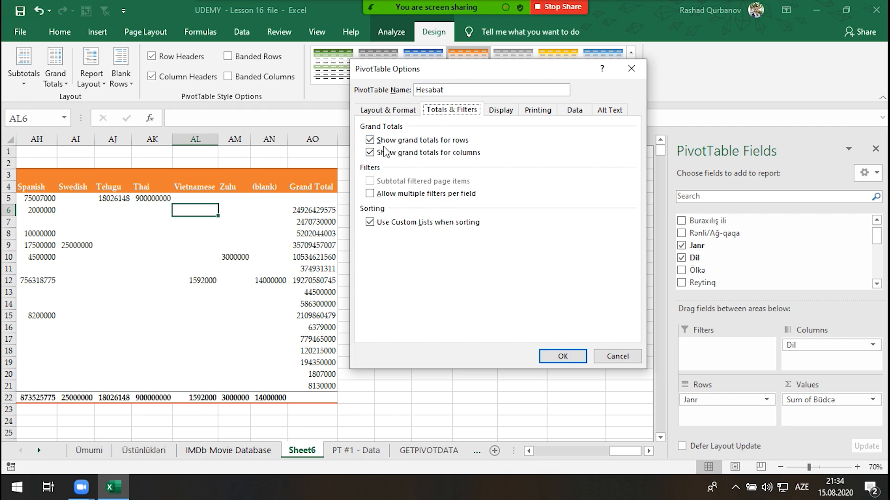
click(462, 143)
click(563, 357)
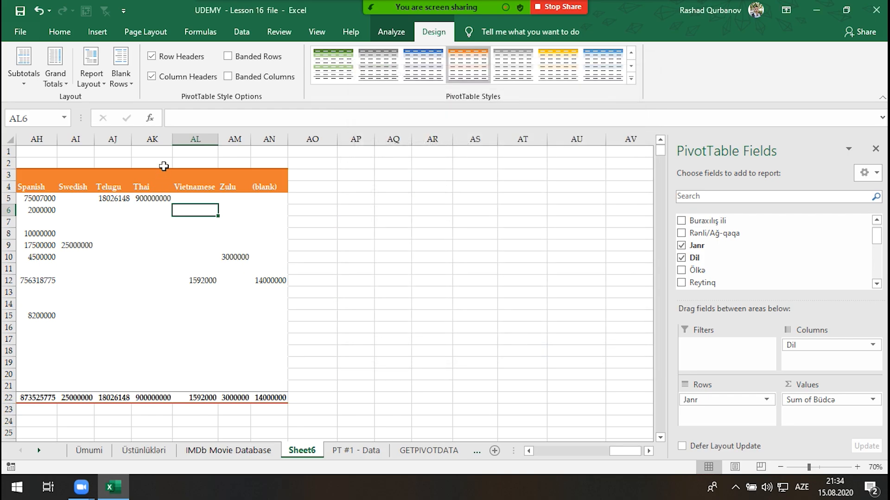
click(55, 77)
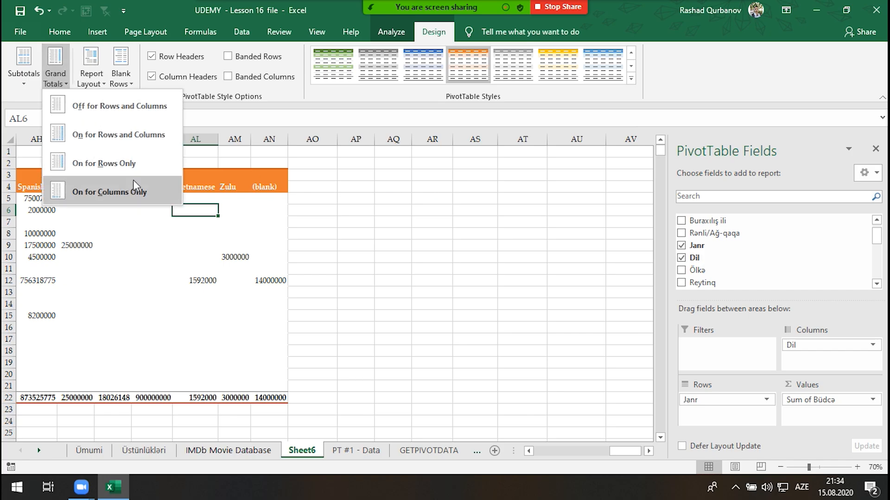
click(133, 193)
Review the Totals & Filters settings in the PivotTable Options, examining the grand totals and filters choices
right_click(153, 198)
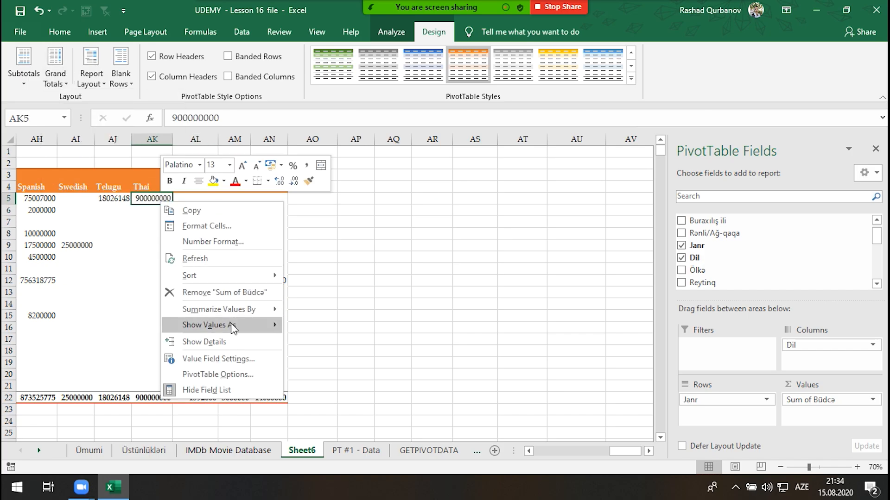
mouse_move(209, 325)
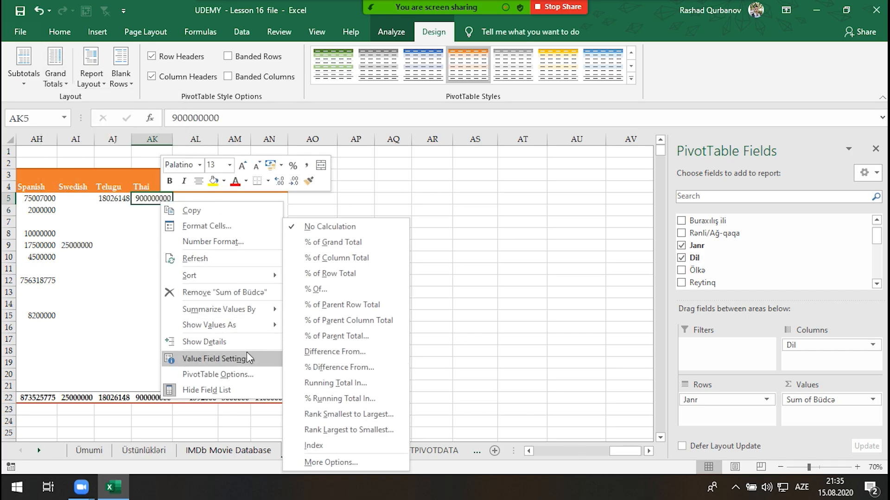
click(239, 373)
click(206, 209)
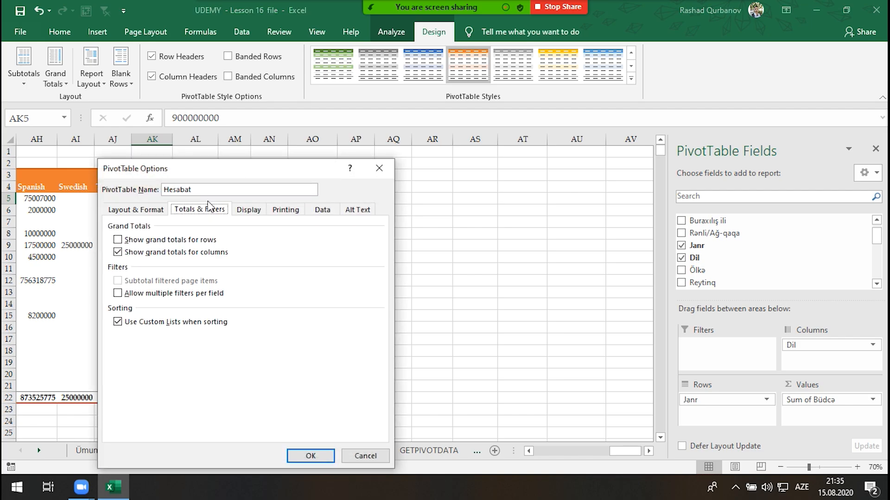
drag(247, 176, 430, 106)
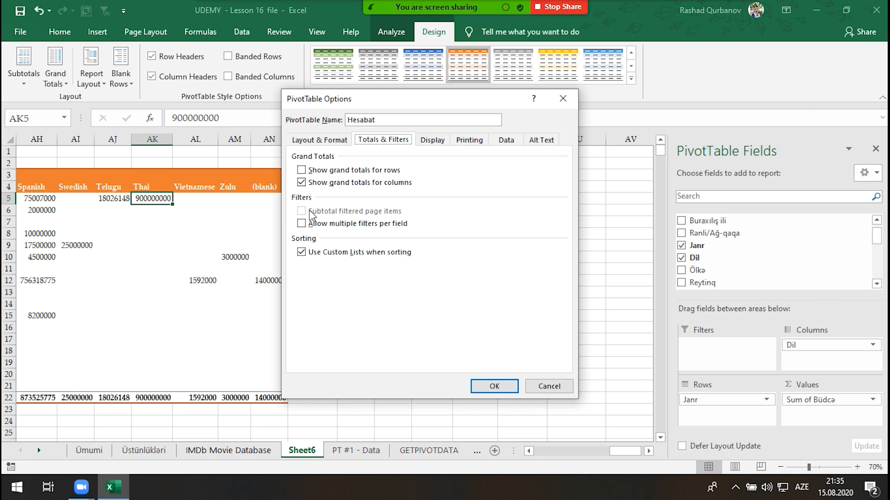
key(Return)
Allow multiple filters per field in the Totals & Filters settings of the PivotTable Options
click(389, 32)
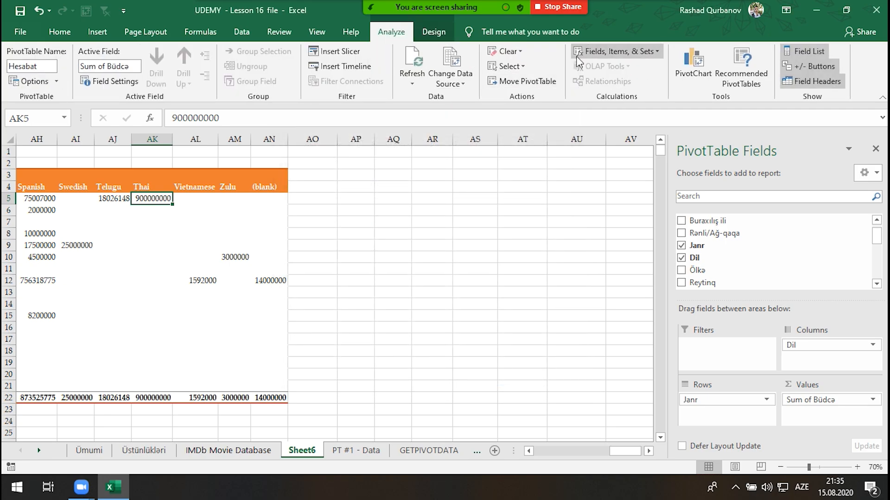
drag(631, 452, 556, 452)
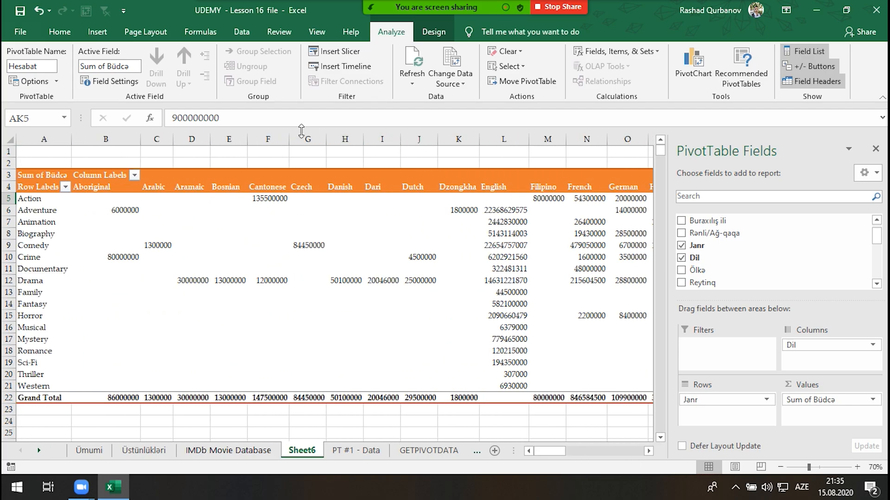
click(33, 81)
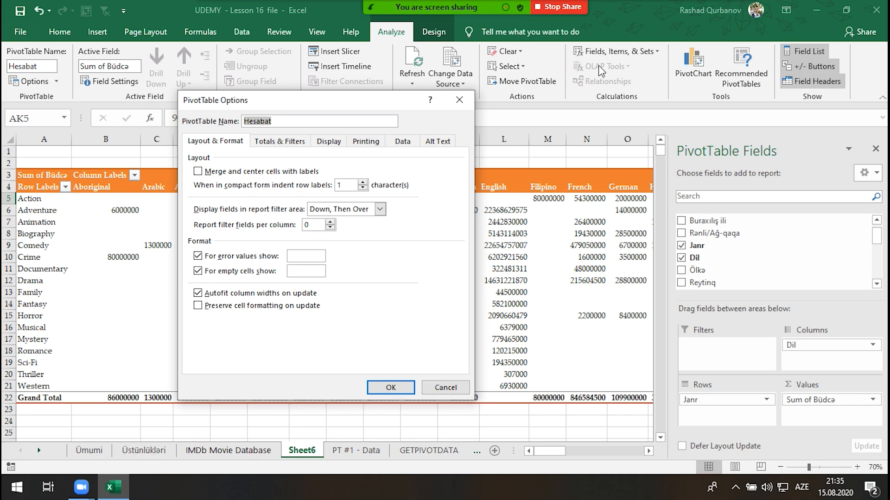
click(289, 145)
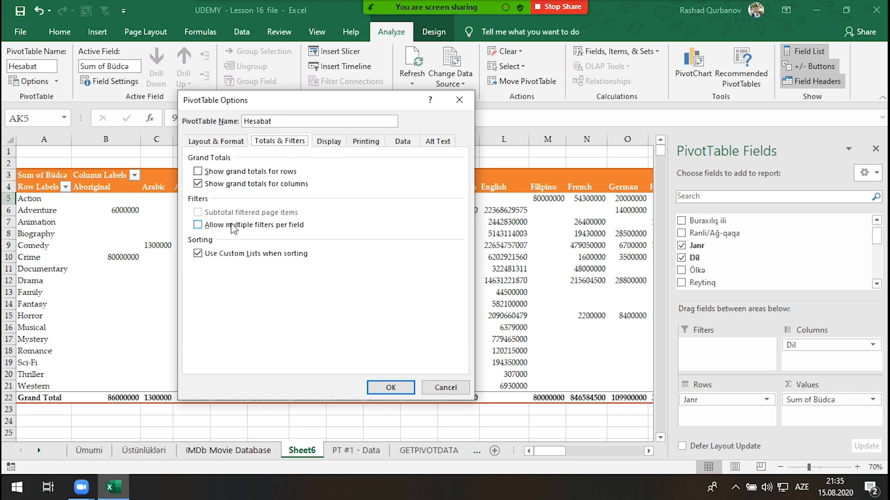
click(249, 225)
key(Return)
Remove the Dil field from the pivot table's columns, keeping Janr in the rows
drag(697, 401, 726, 401)
drag(822, 346, 214, 298)
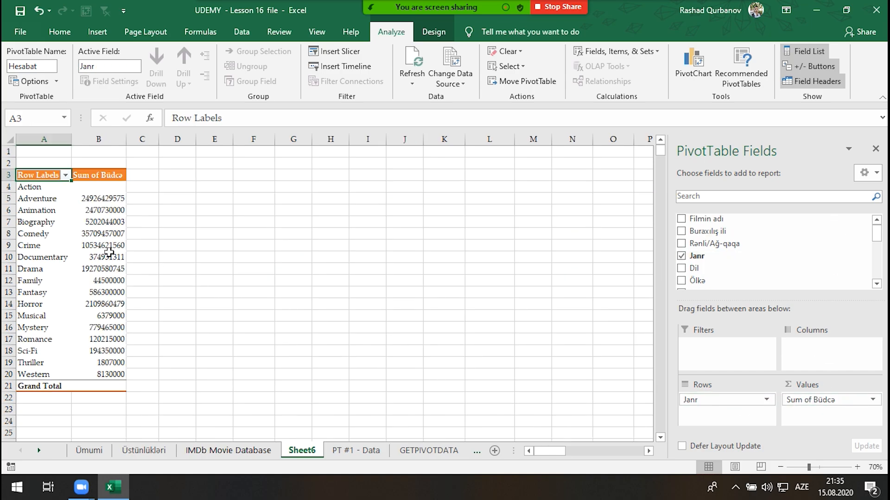
scroll(109, 252, up, 3)
Examine the sort, label filter and value filter options available for the Janr row labels
click(111, 202)
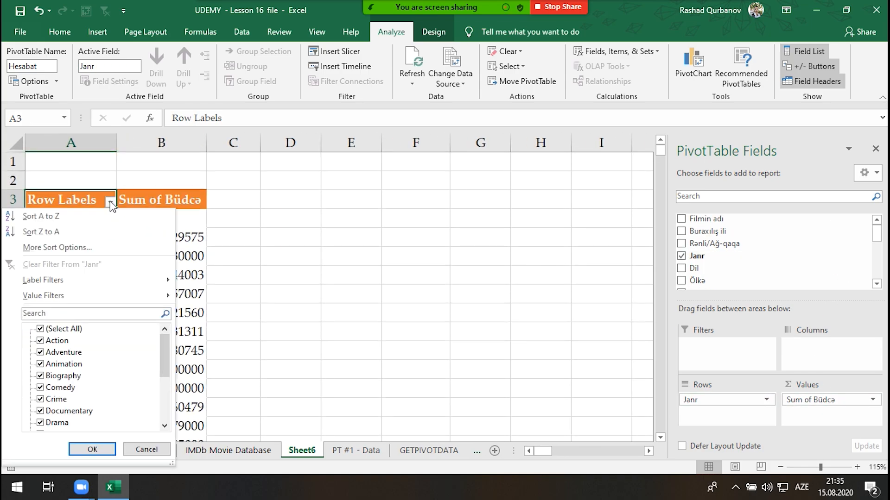
click(111, 204)
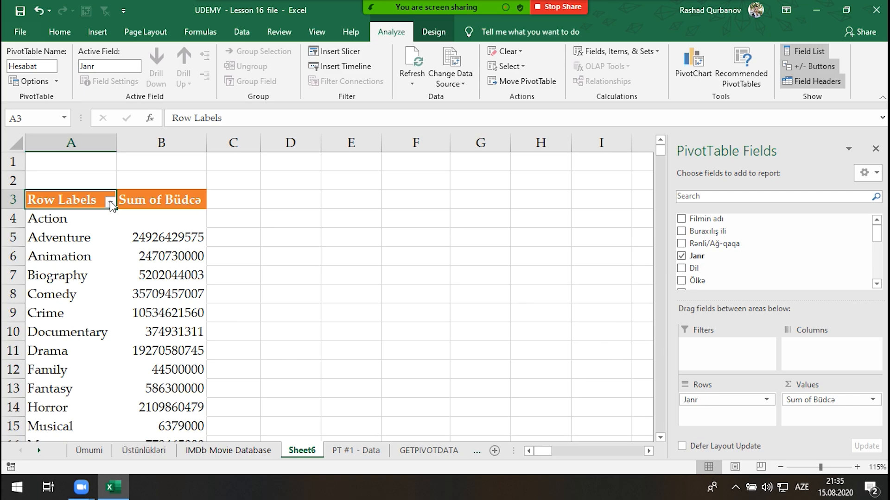
click(111, 202)
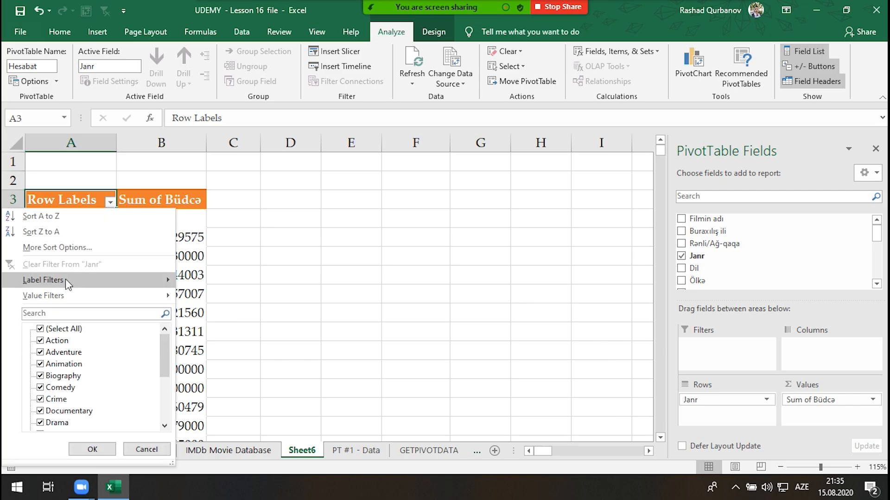
mouse_move(60, 282)
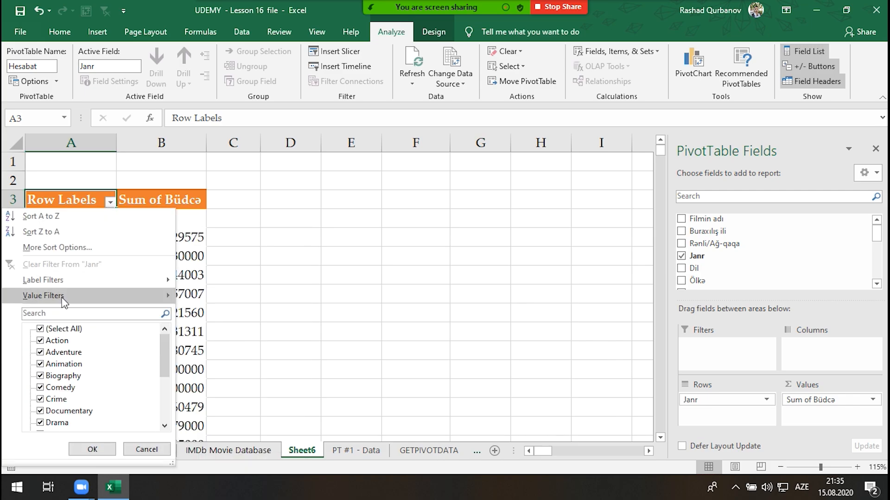
click(372, 309)
Replace the Janr field with Filmin adı in the pivot table's rows
drag(704, 399, 824, 239)
drag(727, 219, 741, 407)
scroll(307, 264, down, 1)
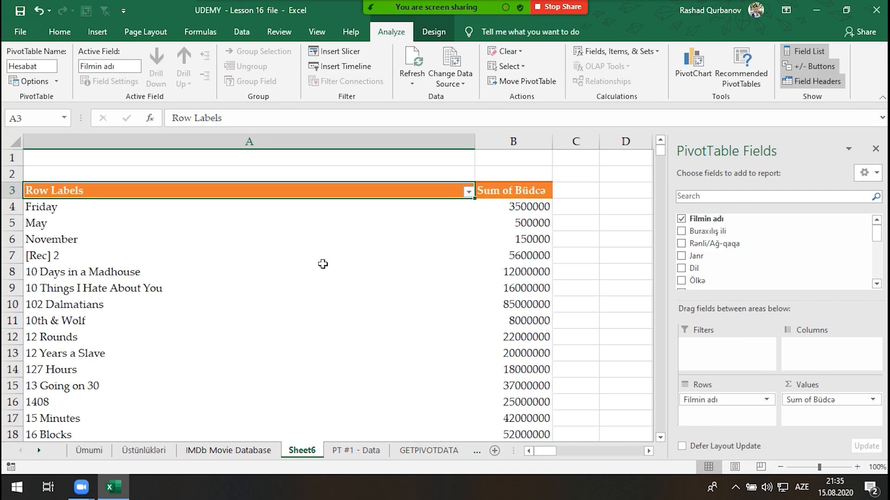
scroll(321, 269, down, 1)
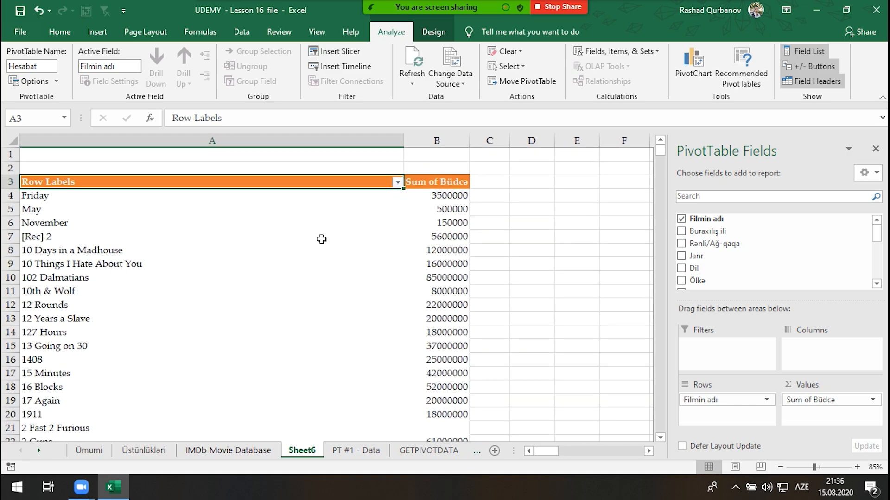
Apply a label filter to the Filmin adı row labels showing only titles that begin with "A"
click(397, 182)
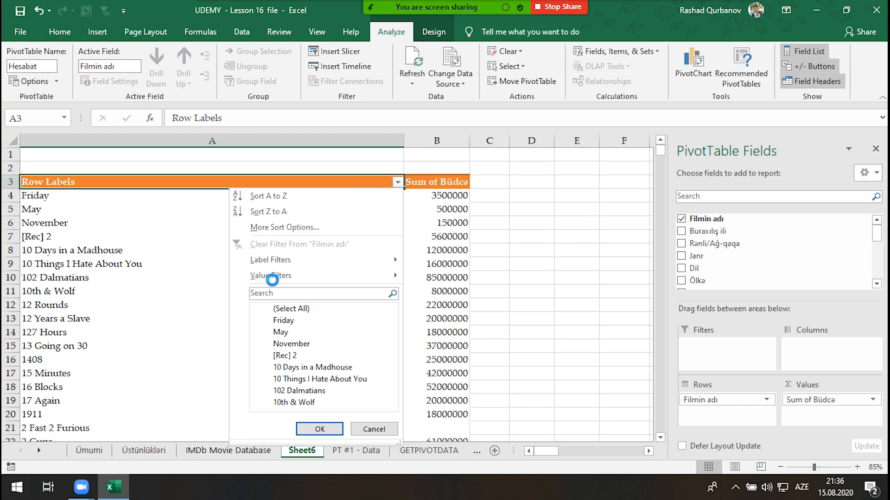
mouse_move(283, 269)
mouse_move(49, 205)
mouse_down()
mouse_move(28, 292)
mouse_move(105, 354)
mouse_up()
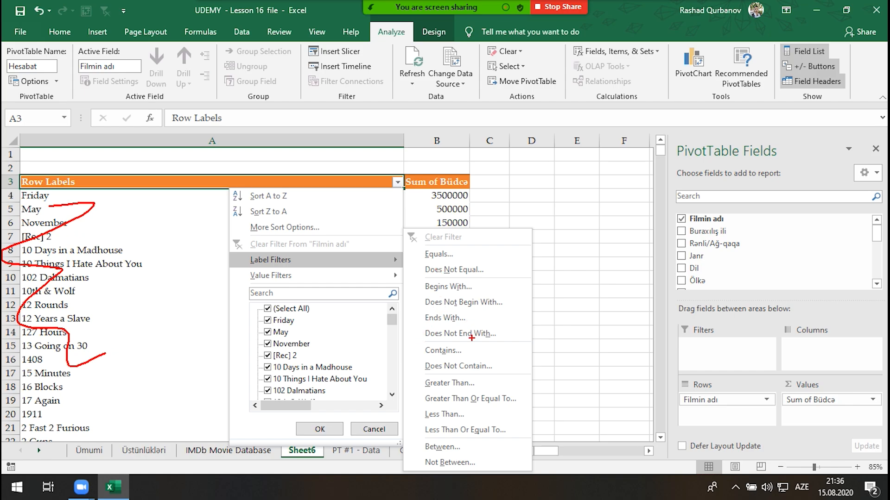
click(397, 182)
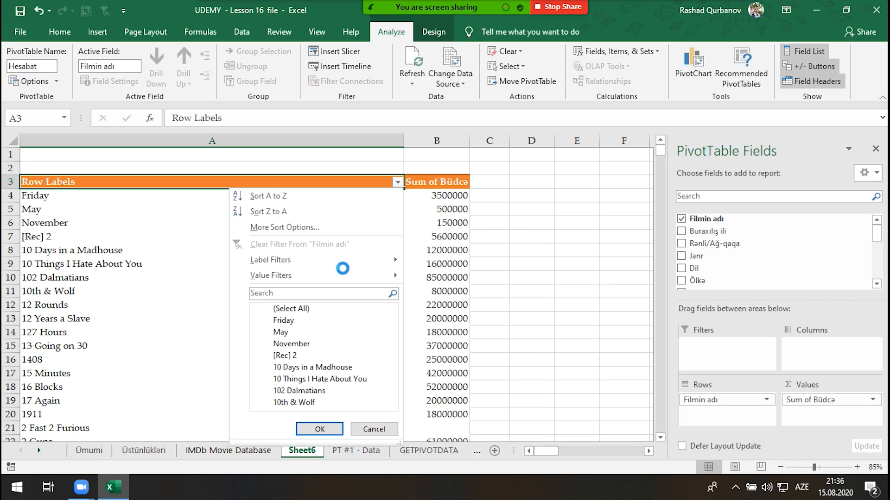
mouse_move(392, 265)
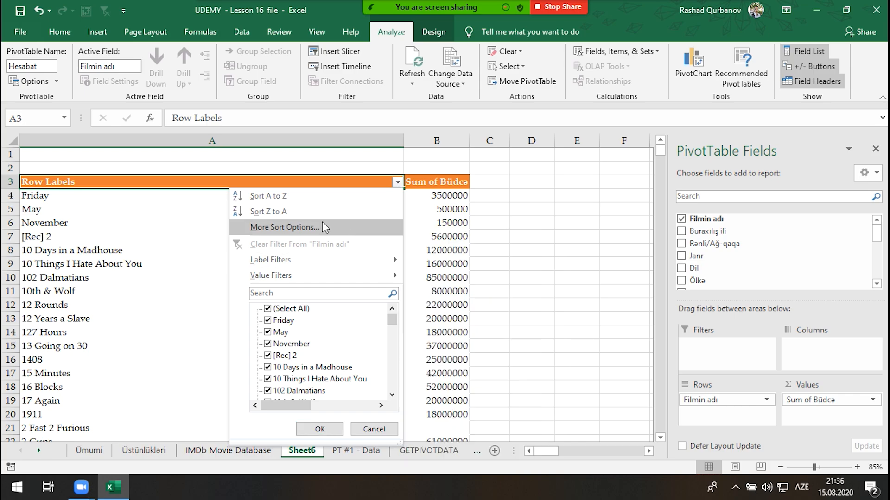
mouse_move(354, 261)
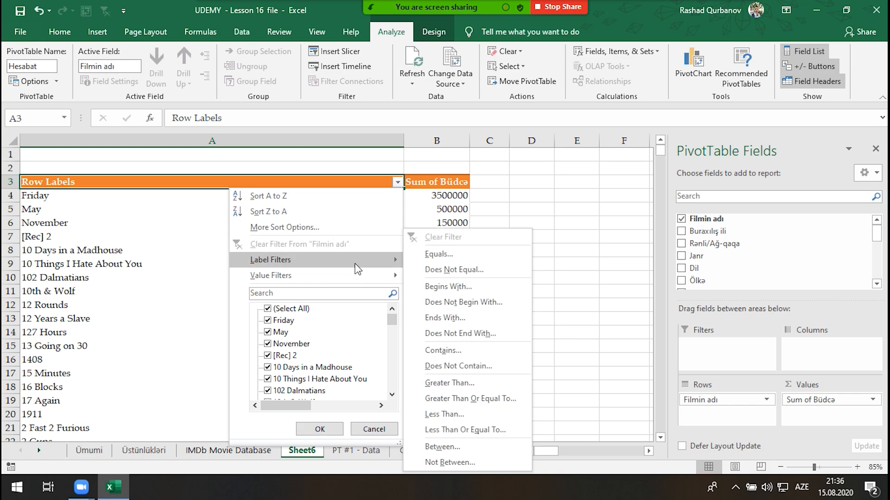
click(454, 287)
text(A)
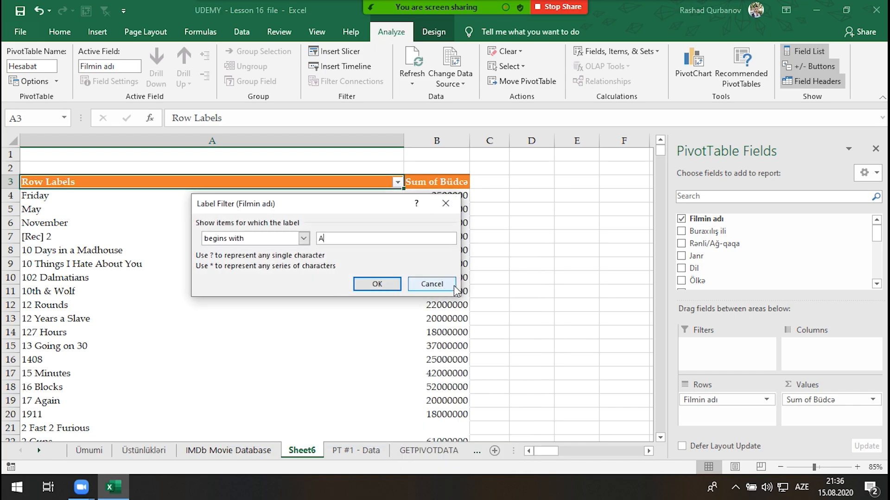
click(378, 284)
scroll(154, 294, down, 13)
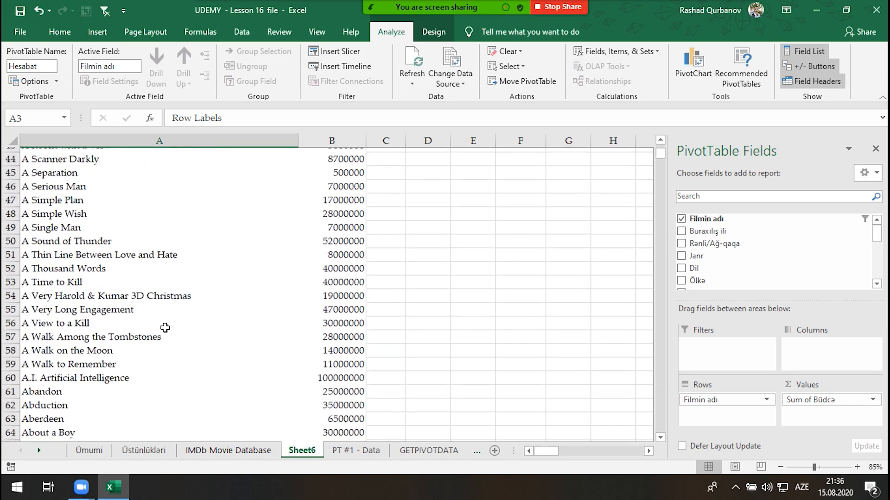
scroll(168, 332, up, 14)
Clear the label filter from Filmin adı and apply a value filter showing titles whose Sum of Büdcə is greater than 100000
click(292, 182)
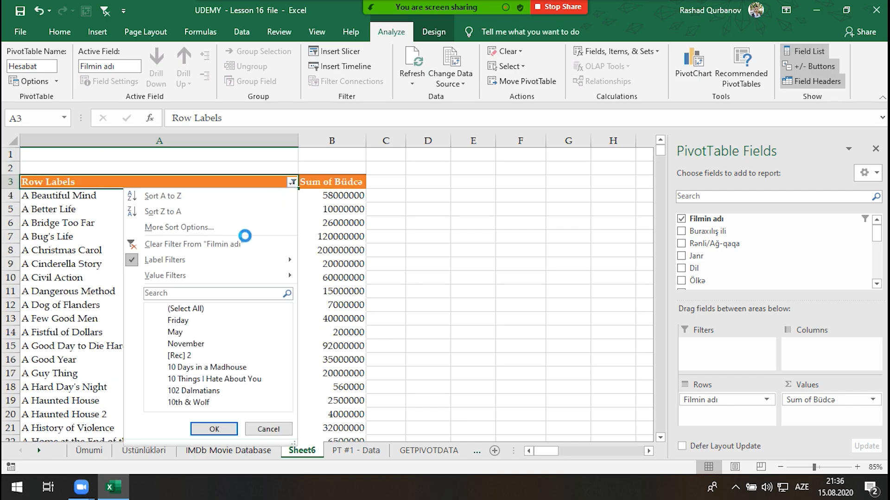
click(189, 243)
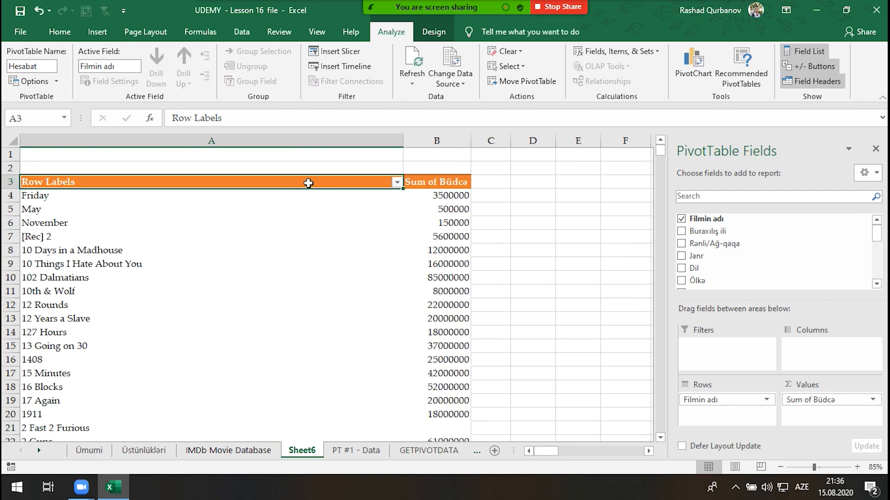
click(397, 182)
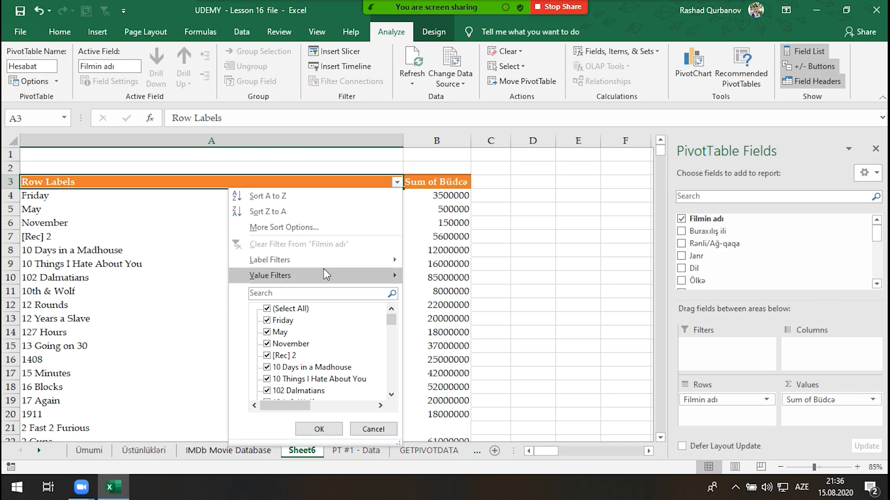
mouse_move(321, 277)
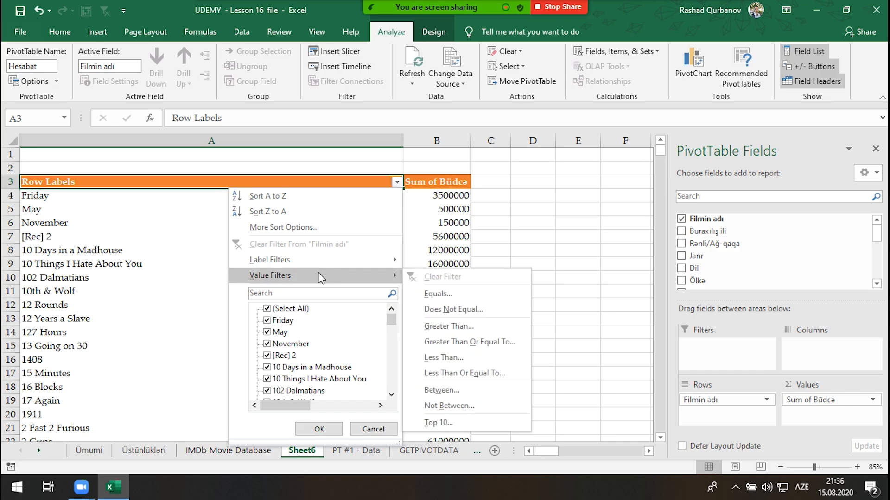
click(448, 327)
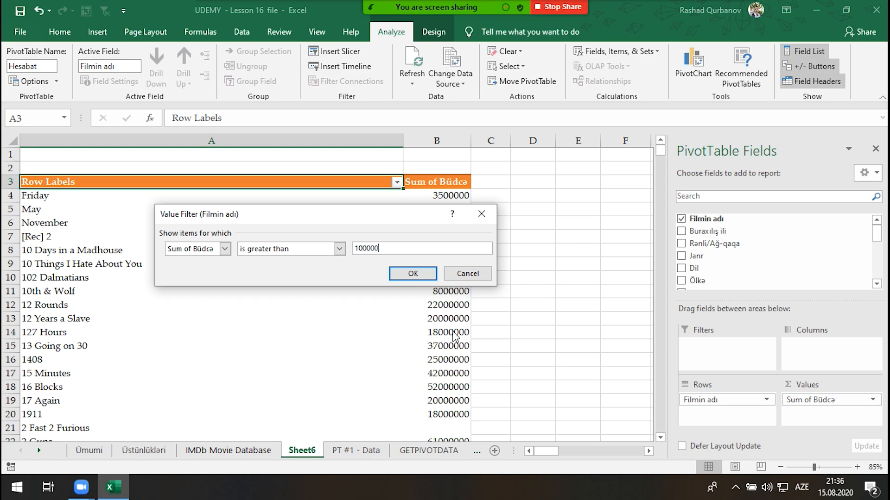
key(Return)
scroll(341, 282, down, 20)
scroll(435, 347, up, 20)
Clear the value filter from Filmin adı and apply a label filter showing only titles that begin with "B"
click(396, 182)
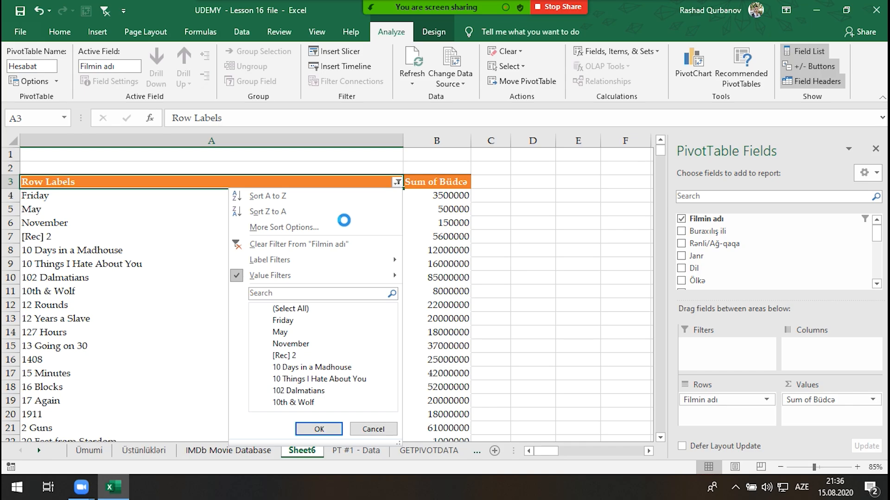
click(320, 246)
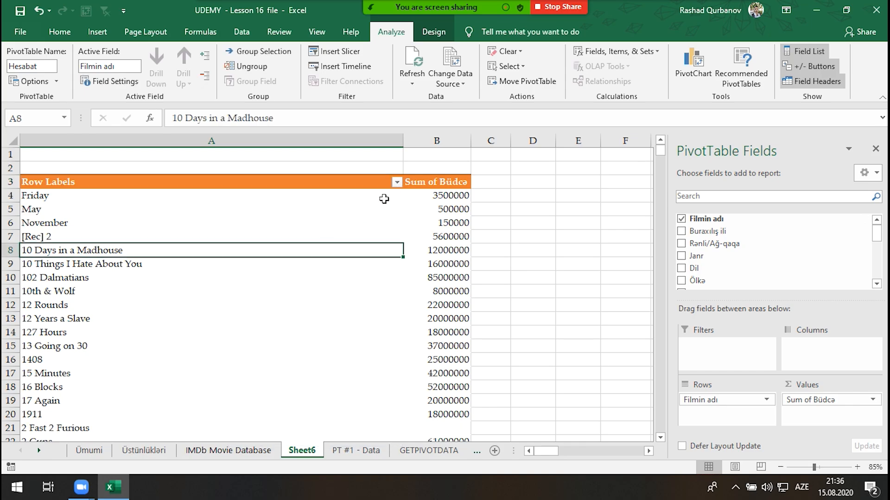
click(396, 182)
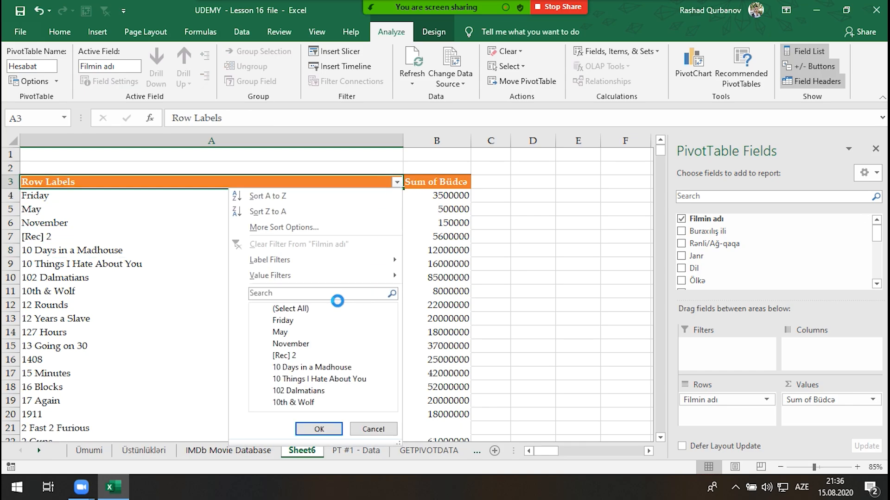
mouse_move(321, 275)
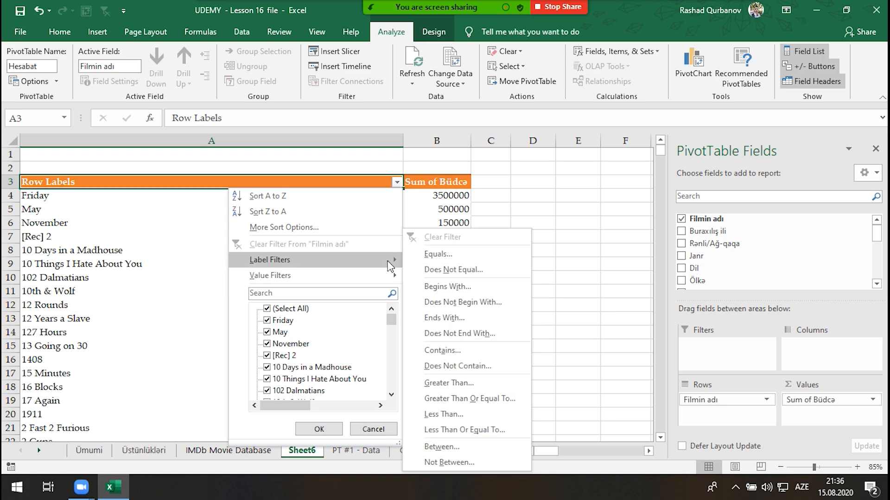
click(447, 286)
text(B)
click(378, 284)
scroll(224, 259, down, 20)
scroll(128, 327, down, 12)
scroll(130, 331, up, 20)
scroll(222, 330, down, 12)
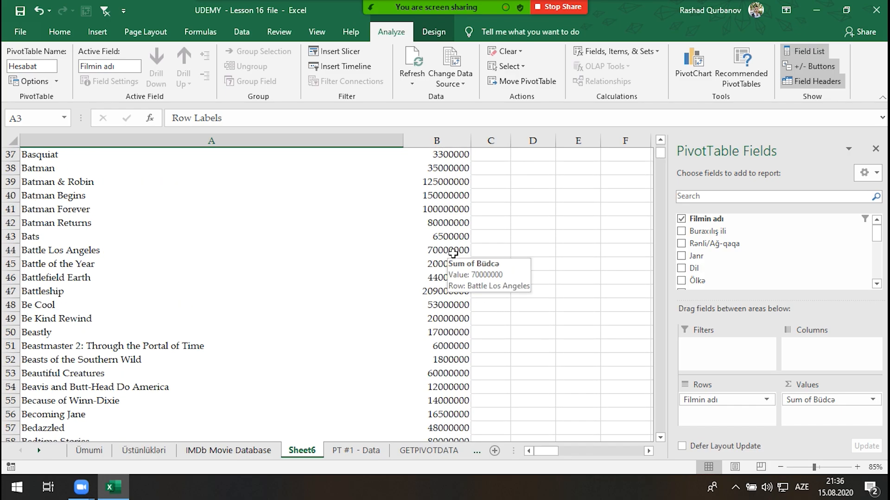
scroll(452, 252, up, 12)
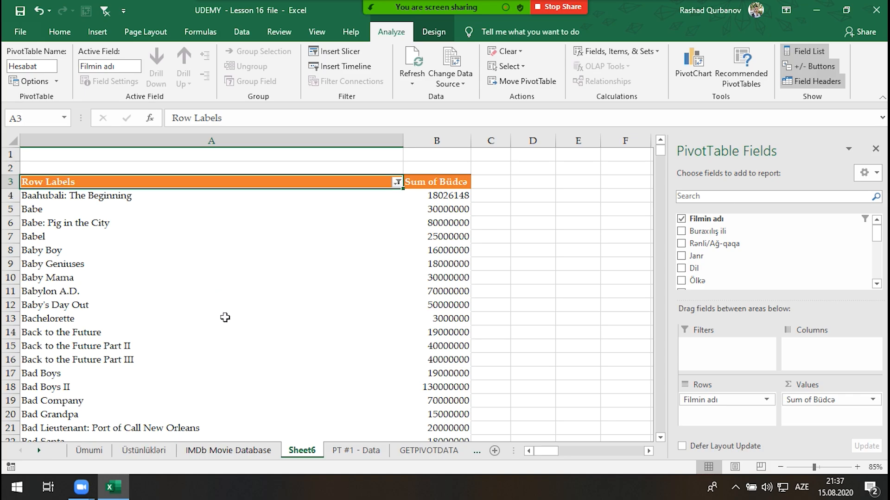
Try to add a greater-than value filter on Sum of Büdcə on top of the Filmin adı label filter
click(397, 182)
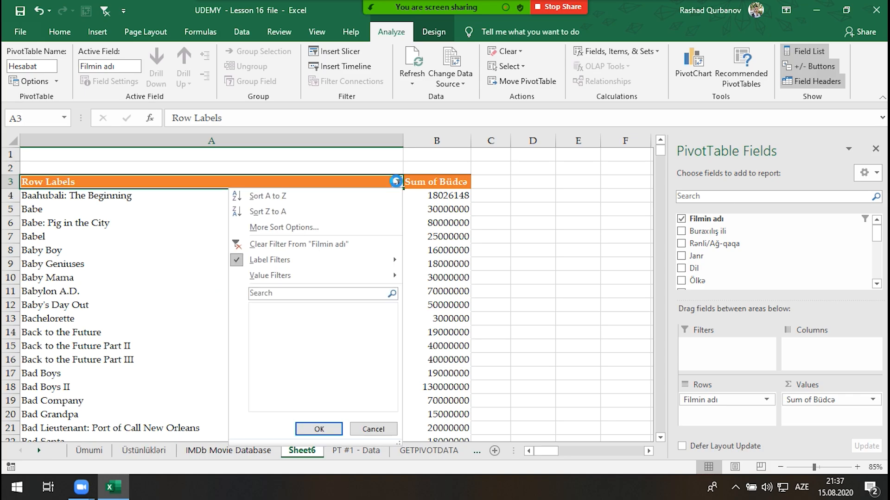
mouse_move(274, 279)
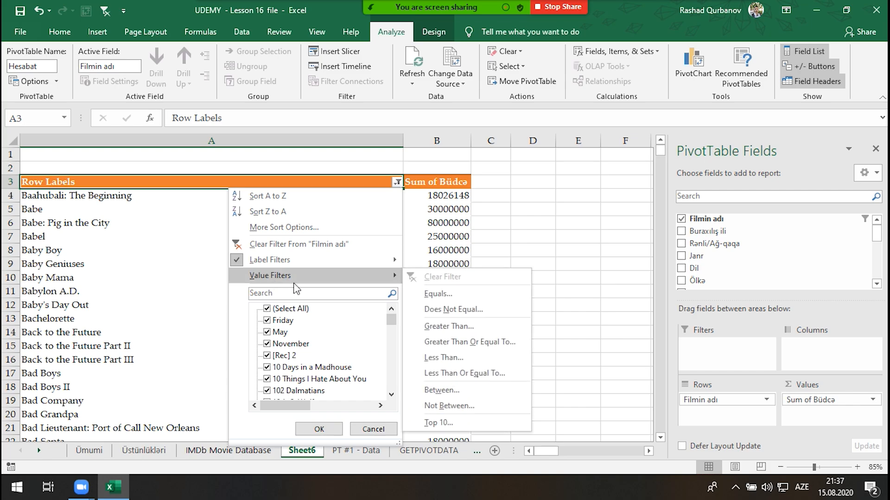
click(441, 326)
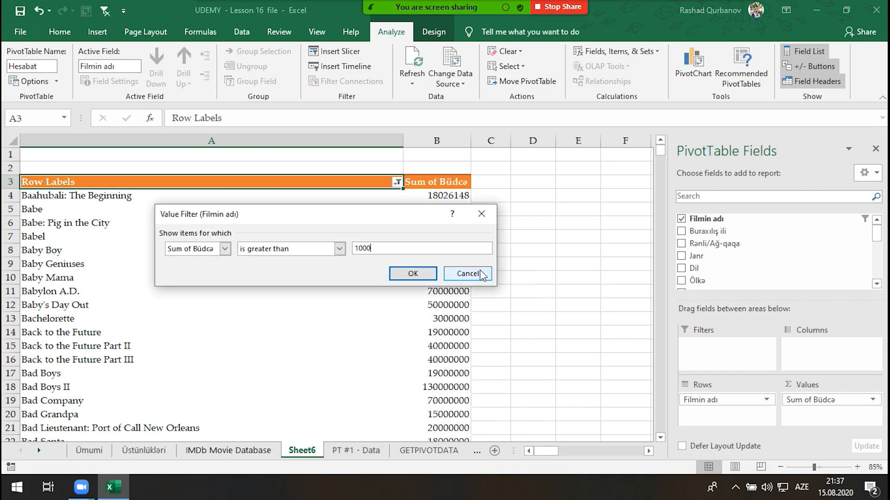
click(398, 277)
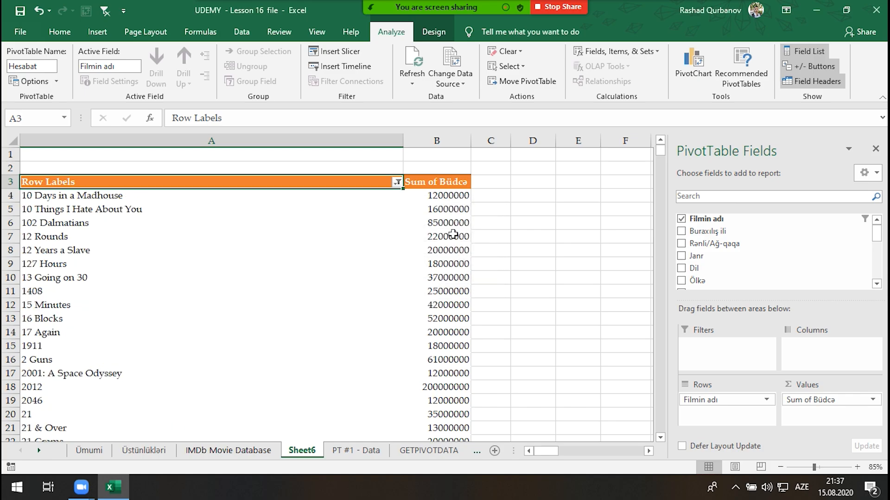
Examine the filtered budgets and film titles to check which of the two filters is in effect
drag(448, 197, 441, 451)
scroll(429, 323, up, 9)
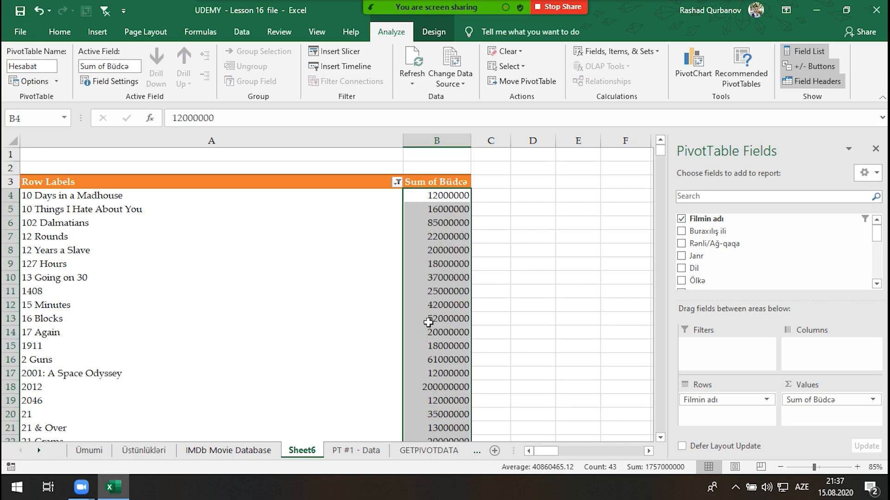
drag(145, 197, 143, 281)
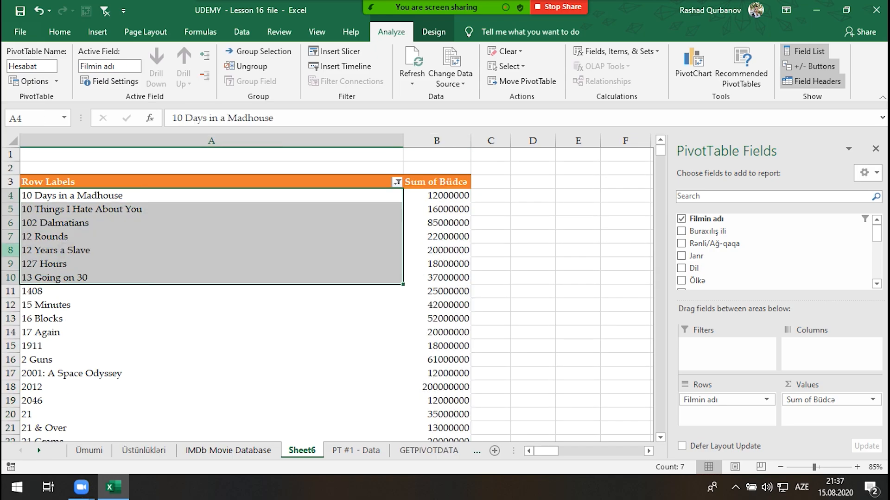
scroll(24, 239, down, 9)
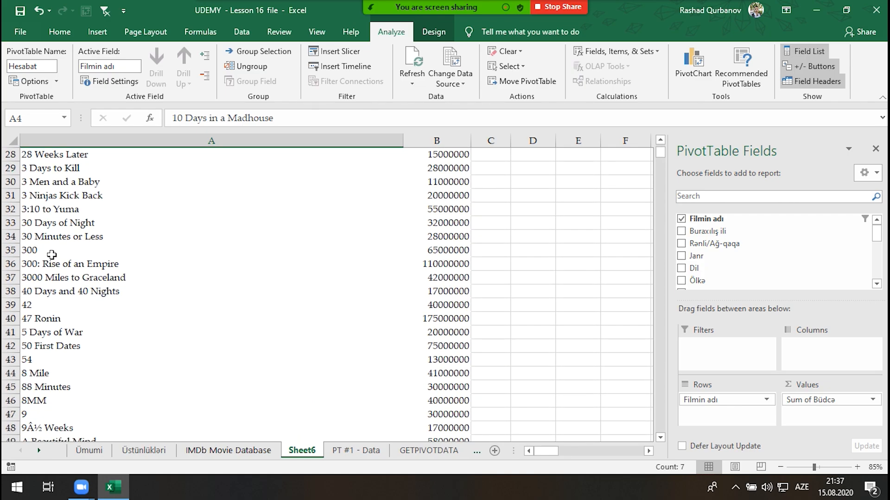
scroll(49, 253, down, 15)
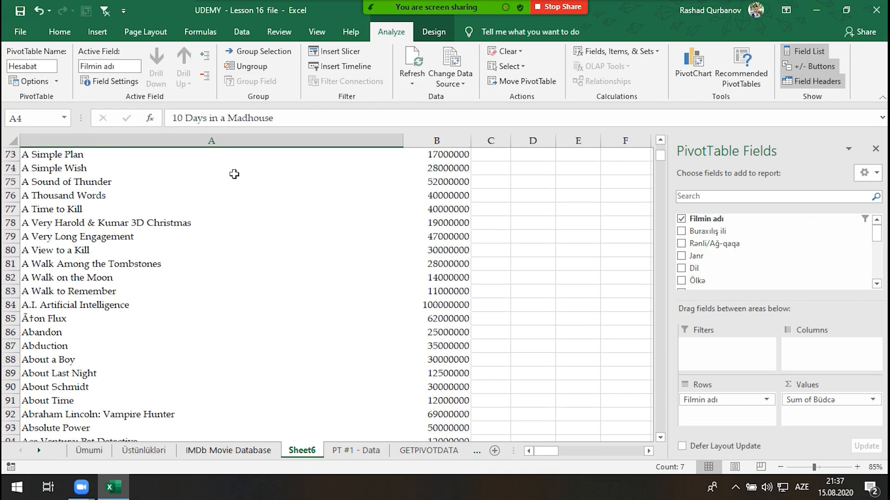
scroll(166, 318, down, 20)
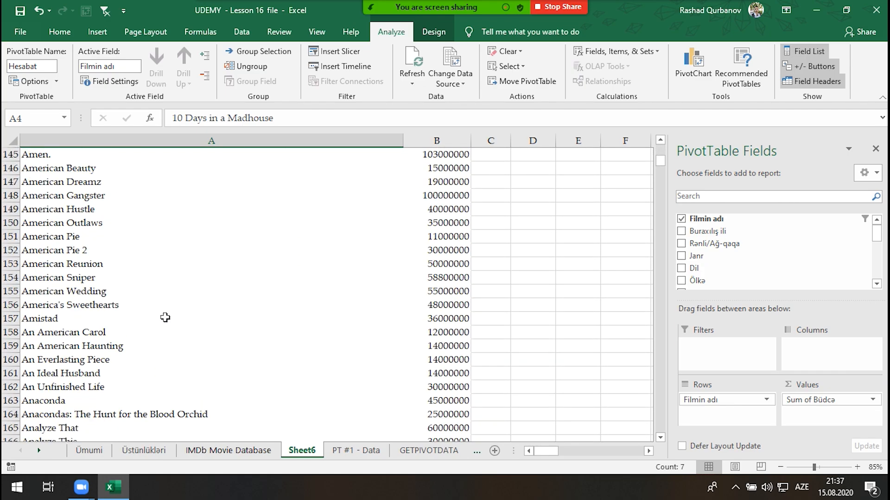
scroll(290, 300, up, 20)
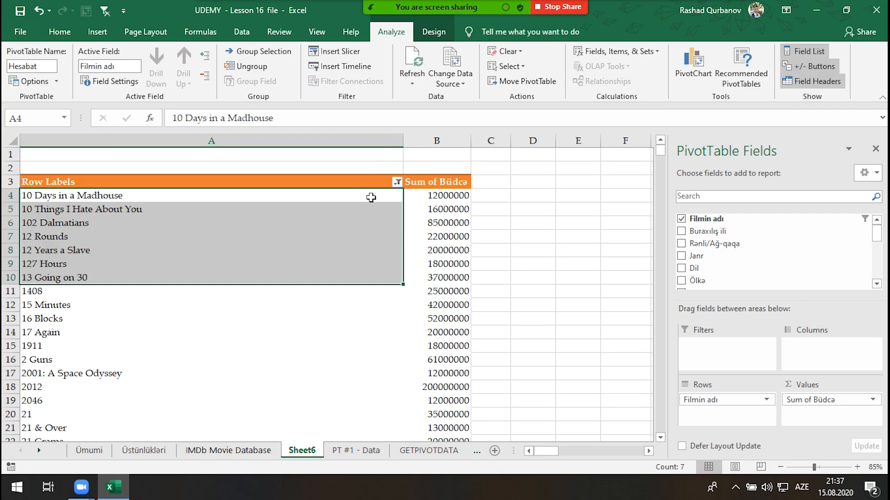
Sort the Filmin adı row labels A to Z and clear their value filter
click(396, 181)
key(Escape)
click(273, 251)
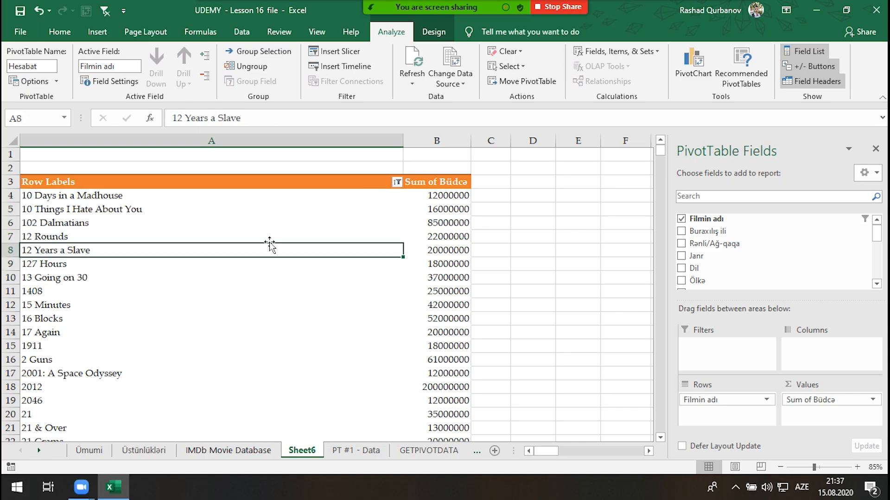
click(397, 182)
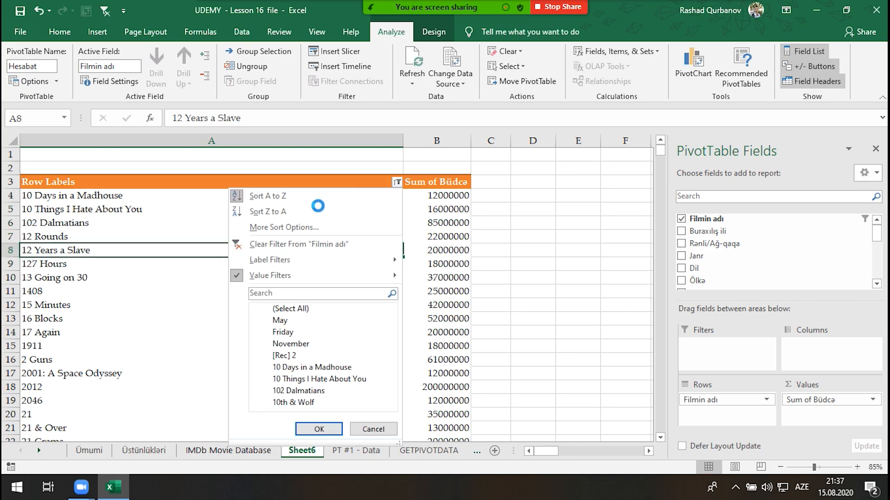
click(277, 248)
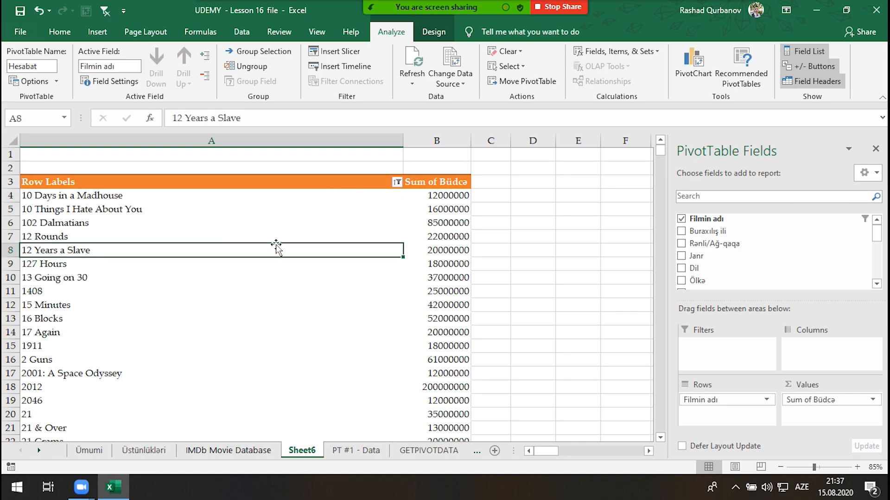
Allow multiple filters per field in the pivot table's Totals & Filters options
right_click(258, 224)
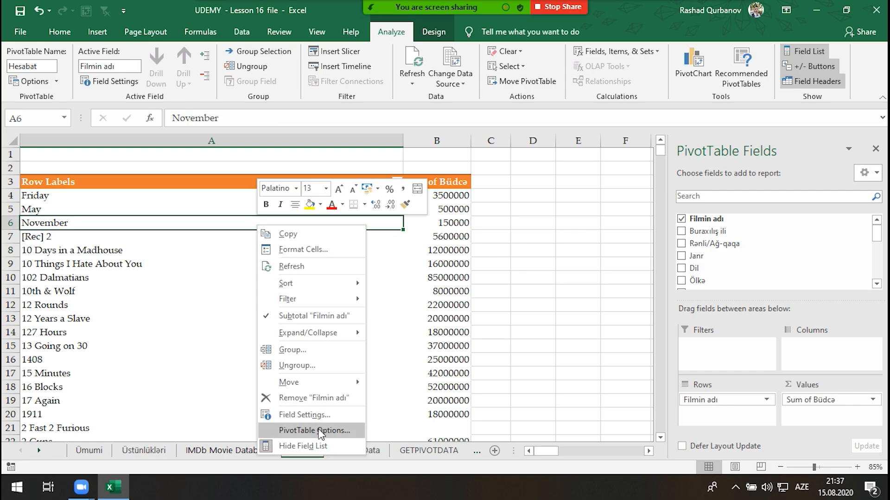
click(301, 431)
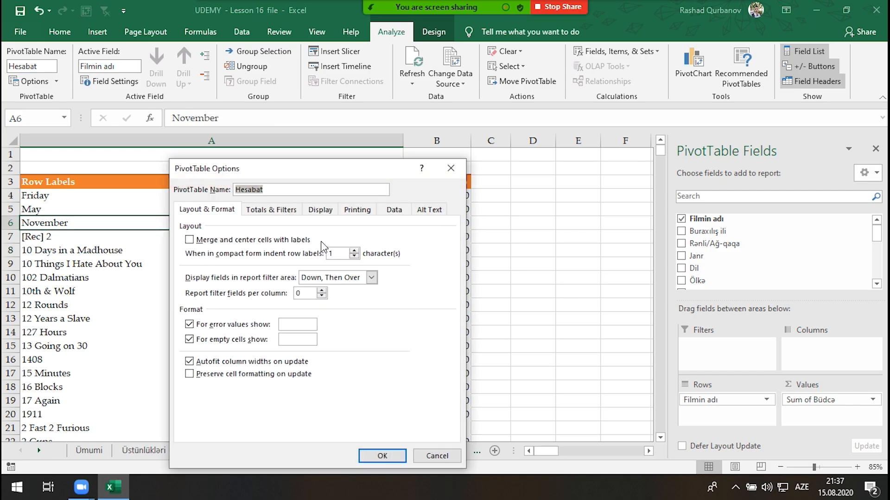
click(290, 209)
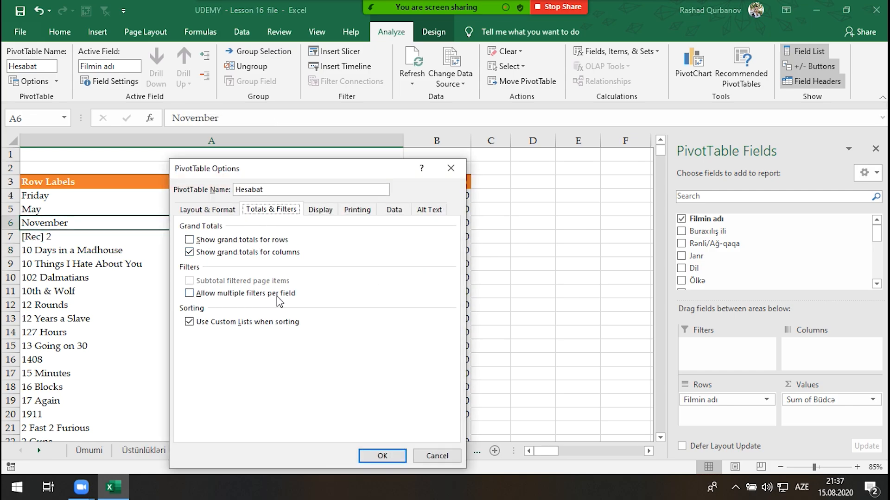
click(190, 294)
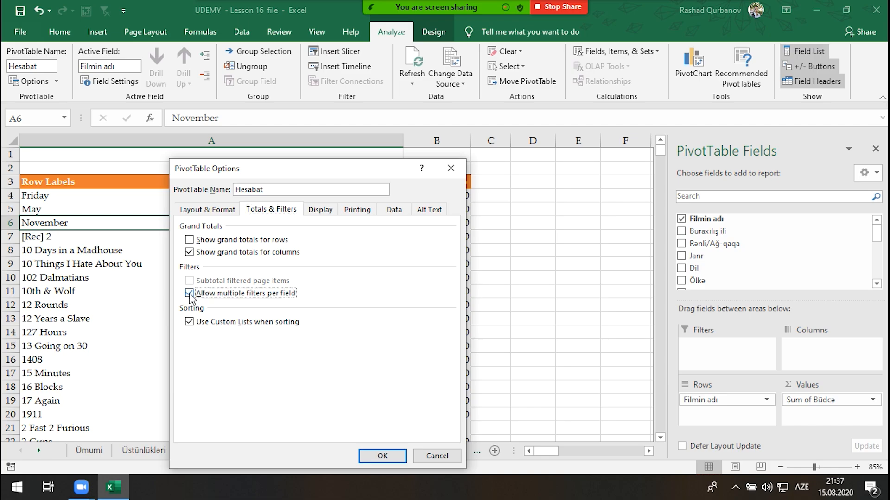
click(381, 455)
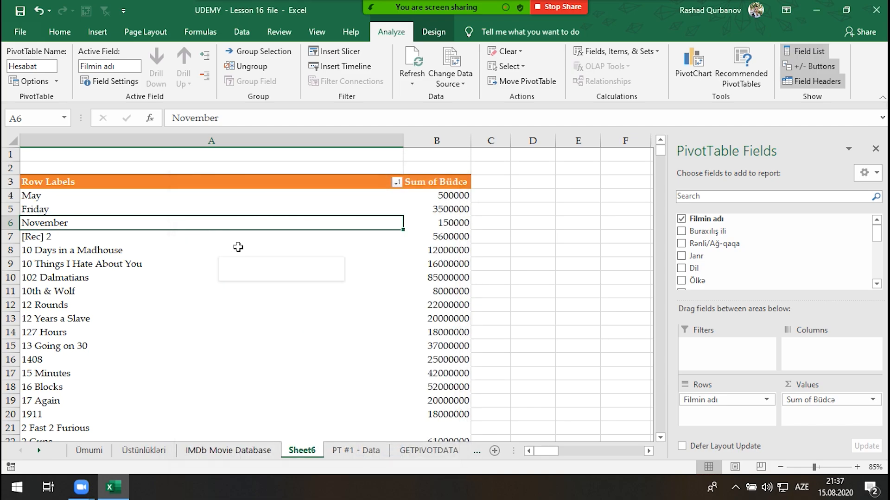
Apply a label filter to the Filmin adı row labels so only titles beginning with "B" are shown
click(396, 183)
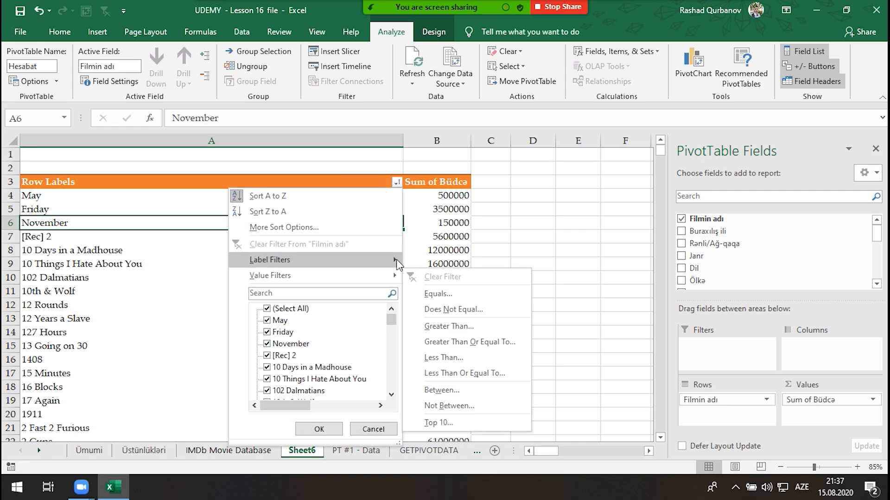
mouse_move(396, 259)
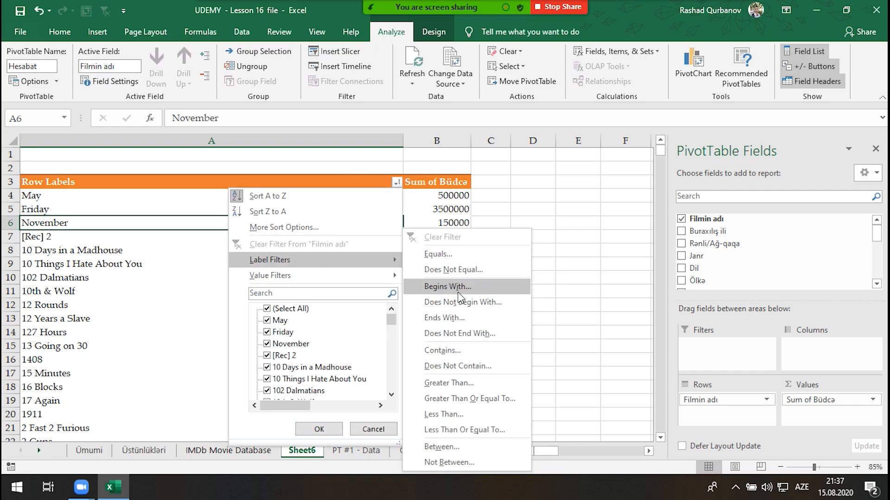
click(456, 287)
text(B)
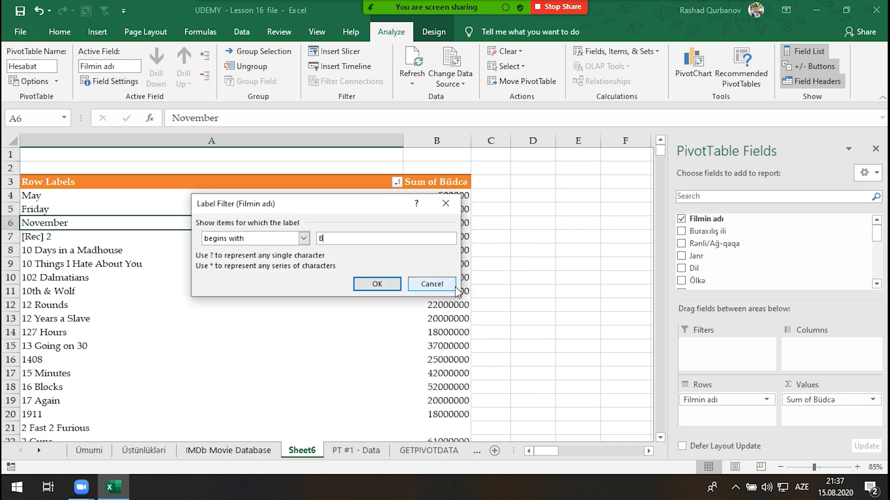
click(378, 282)
Add a value filter to Filmin adı for titles whose Sum of Büdcə is greater than a set amount
click(397, 182)
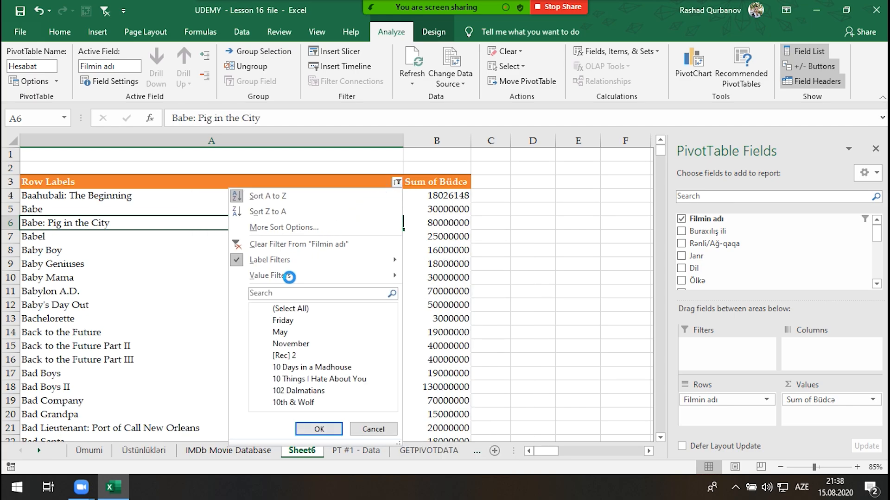
mouse_move(310, 280)
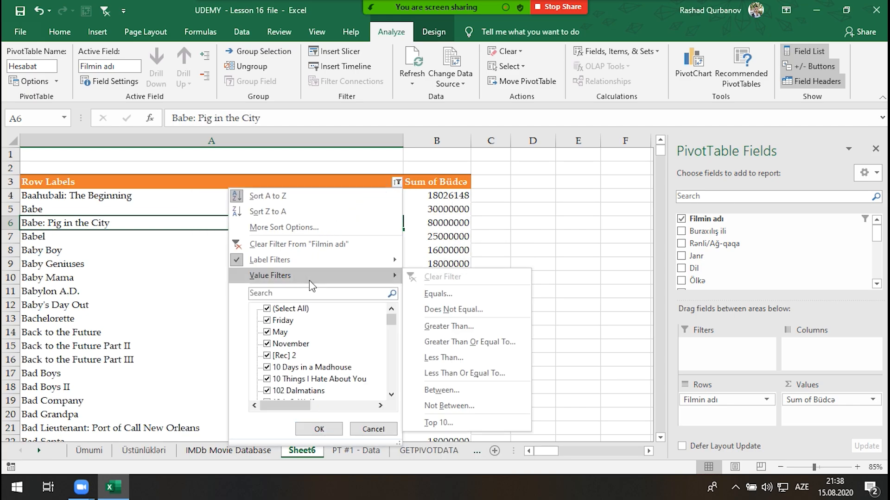
click(435, 327)
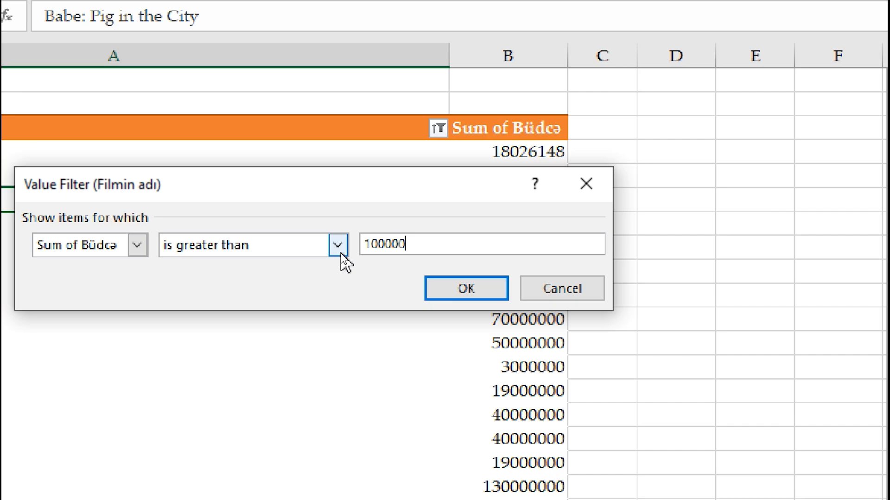
key(Return)
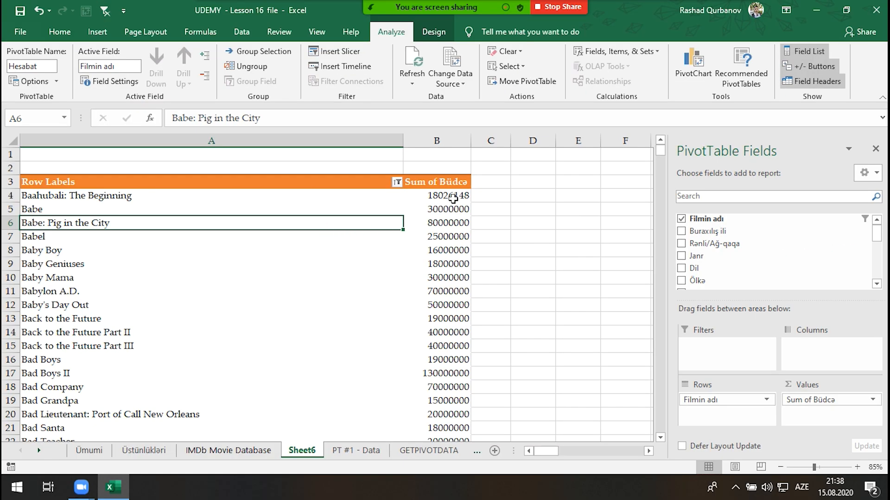
Examine the filtered budgets and film titles to check whether the label and value filters apply together
drag(453, 198, 444, 435)
drag(98, 201, 81, 357)
scroll(81, 357, down, 12)
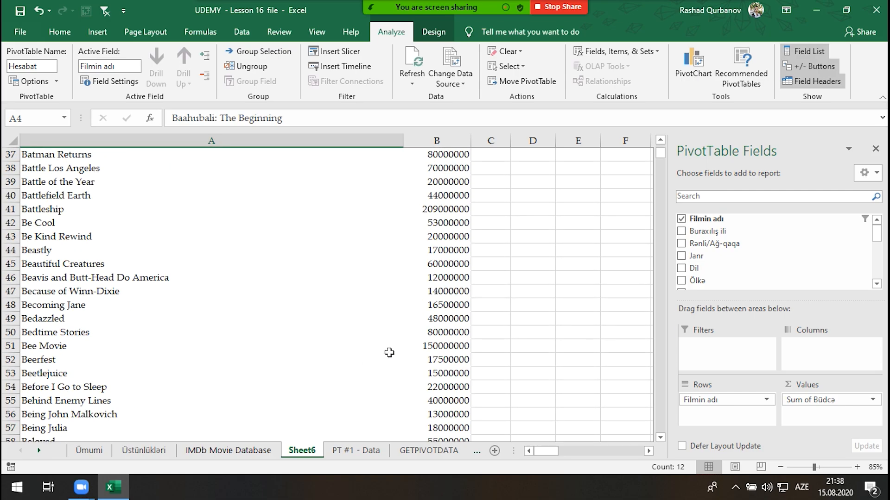
scroll(390, 352, up, 12)
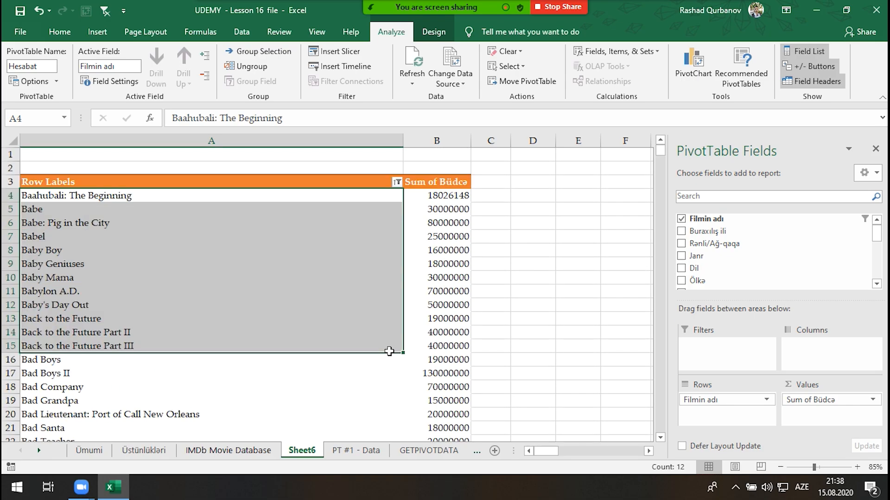
click(438, 195)
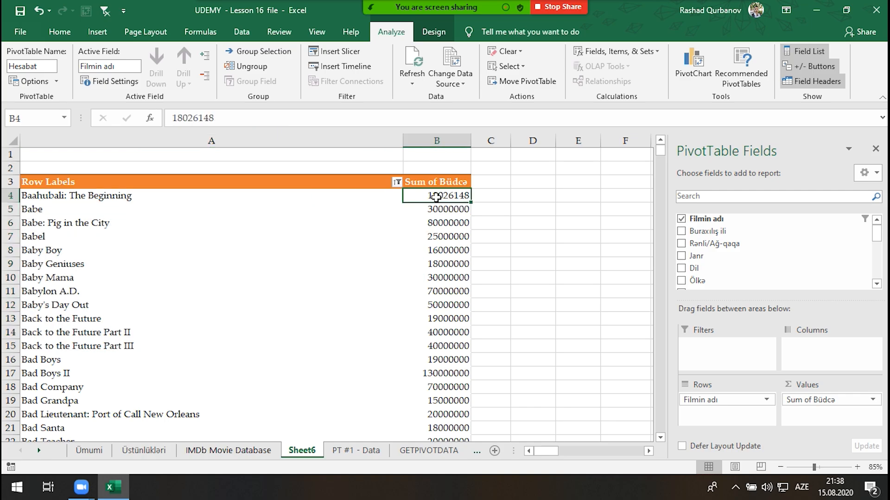
scroll(387, 281, down, 12)
scroll(402, 316, up, 12)
Clear all filters from the Filmin adı row labels
click(396, 182)
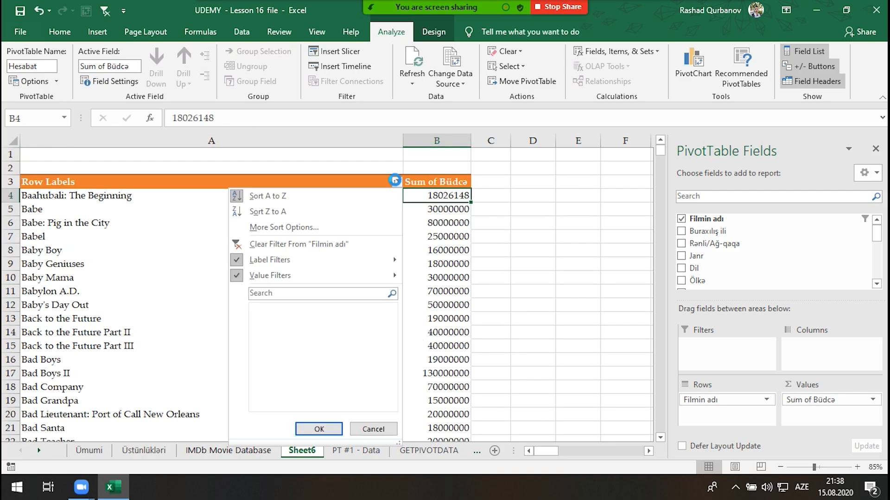
click(278, 244)
click(291, 236)
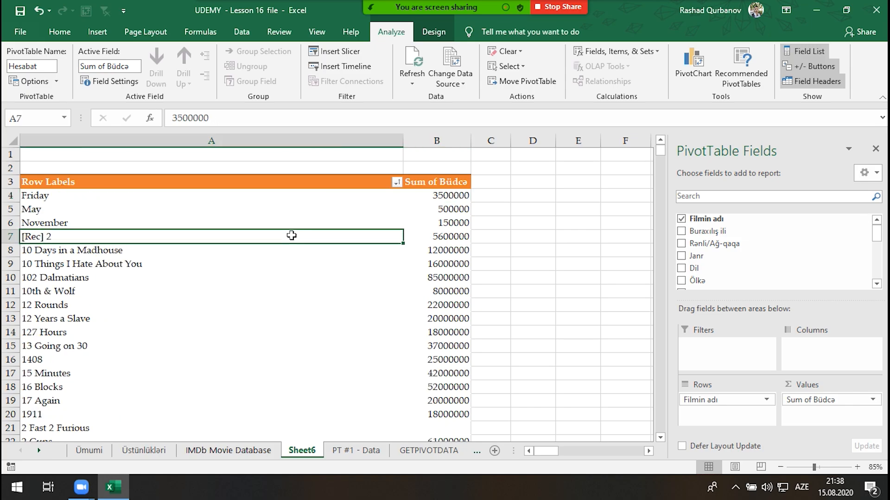
Review the custom-list sorting setting in the pivot table's Totals & Filters options, leaving the options unchanged
right_click(291, 236)
click(337, 444)
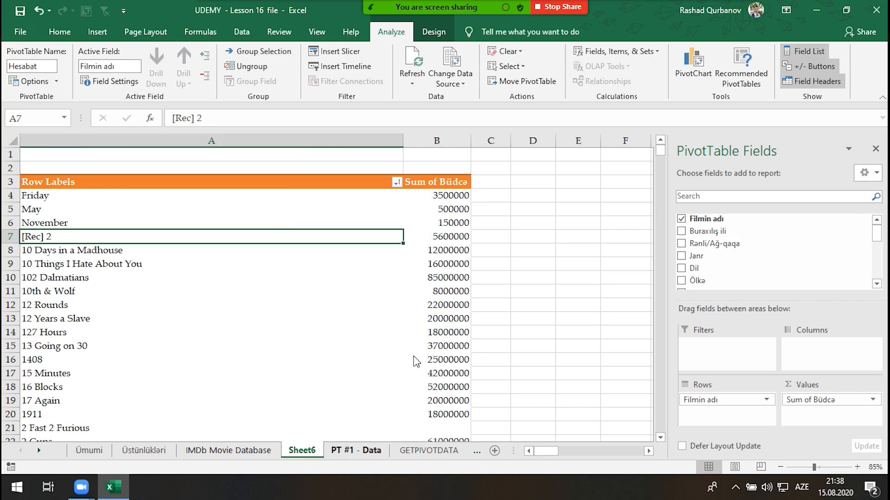
click(278, 210)
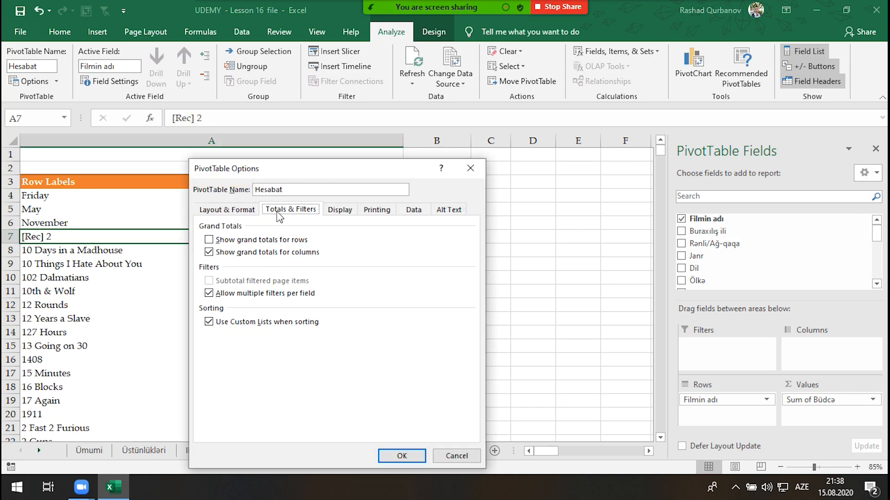
drag(323, 169, 340, 62)
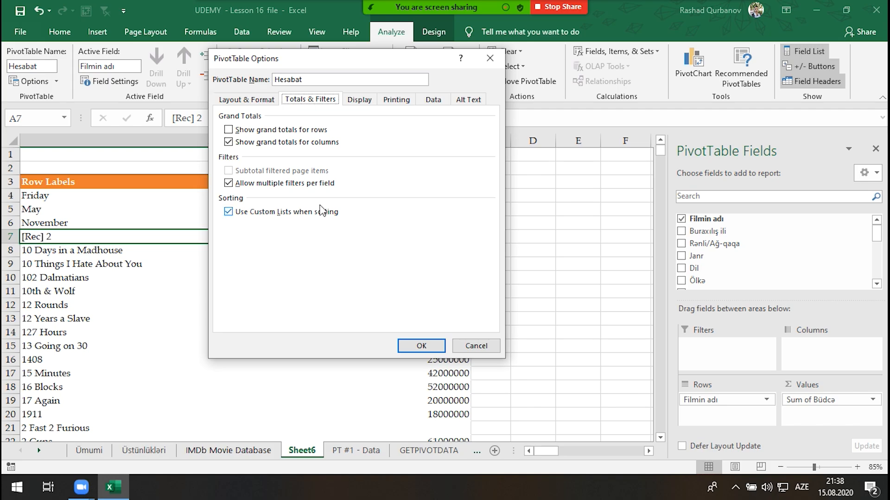
key(Escape)
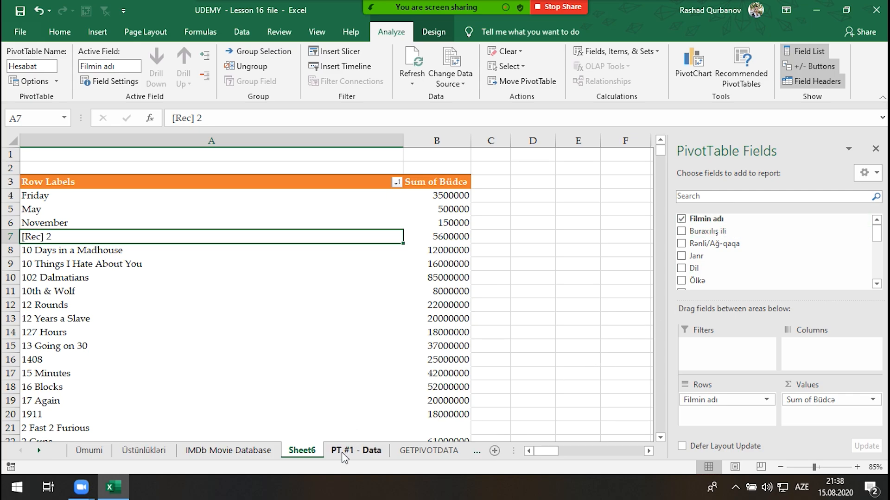
Replace the #N/A budget in cell R1564 of the IMDb Movie Database sheet with 1500000
click(139, 451)
click(277, 451)
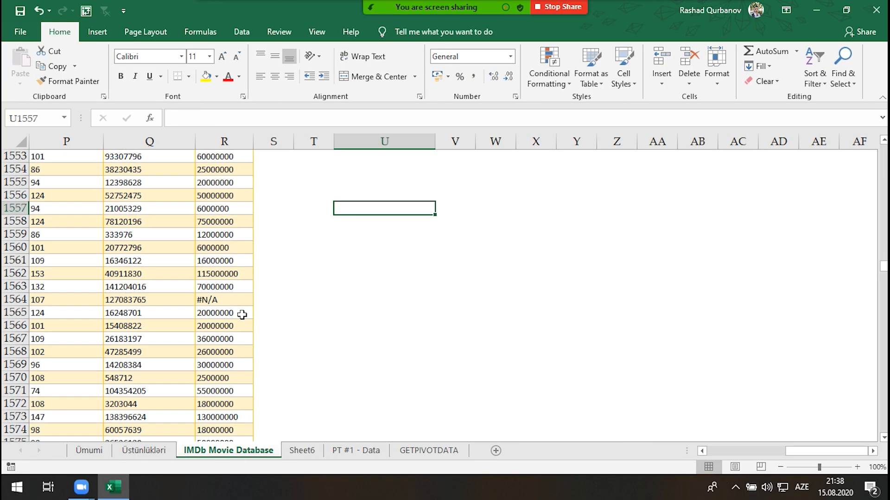
click(233, 301)
text(1254)
key(BackSpace)
key(BackSpace)
key(BackSpace)
key(BackSpace)
key(BackSpace)
key(BackSpace)
text(15000000)
key(Return)
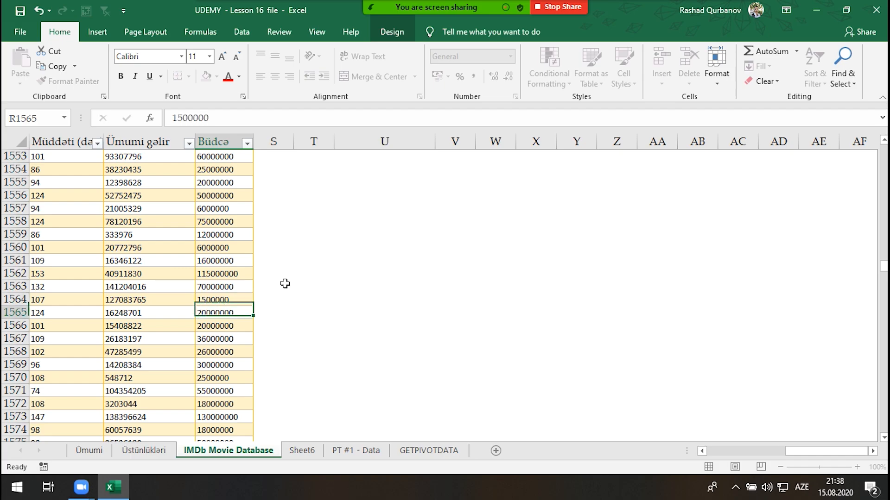
Copy the whole Janr column from the movie database into column A of a new sheet
key(Home)
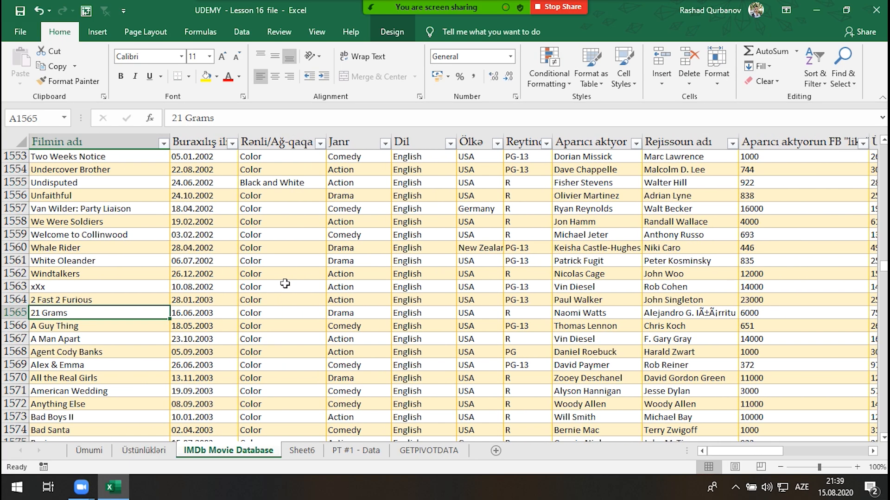
click(362, 160)
key(Up)
key(Up)
key(Up)
key(Up)
key(ctrl+Up)
key(ctrl+shift+Down)
key(ctrl+c)
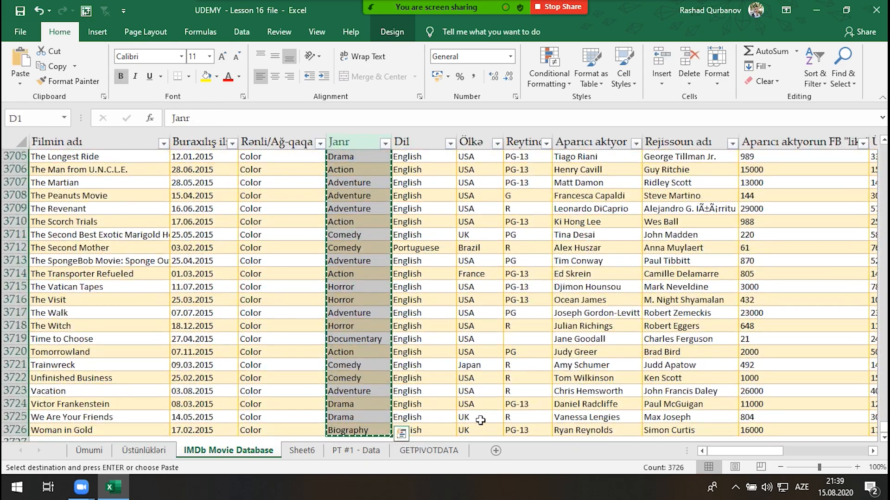
click(497, 452)
key(ctrl+v)
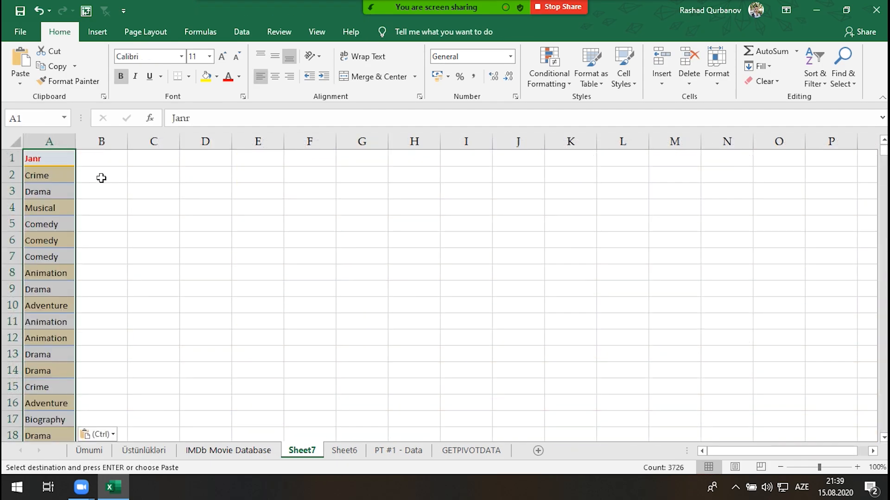
Delete the first two rows of the copied genre list, including the Janr header
click(12, 158)
key(ctrl+minus)
key(ctrl+minus)
scroll(46, 278, down, 18)
scroll(47, 319, up, 18)
click(43, 190)
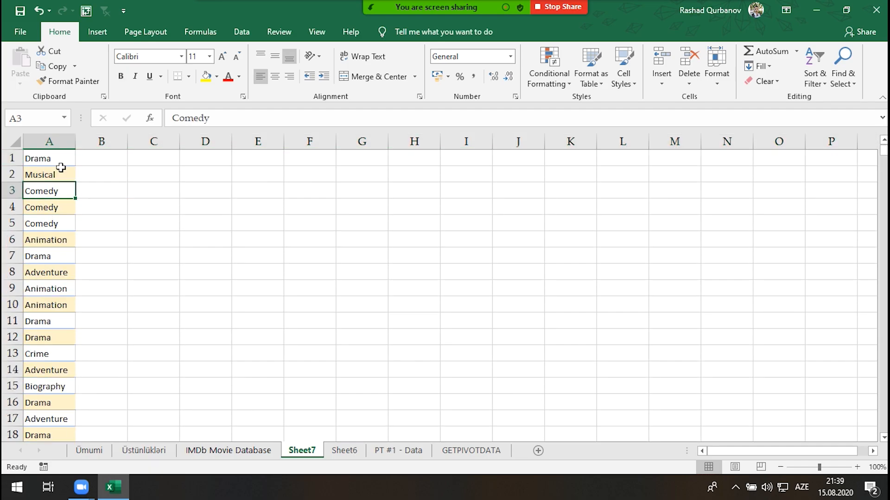
Remove the duplicate values from the genre list in column A and select the remaining genres
click(241, 33)
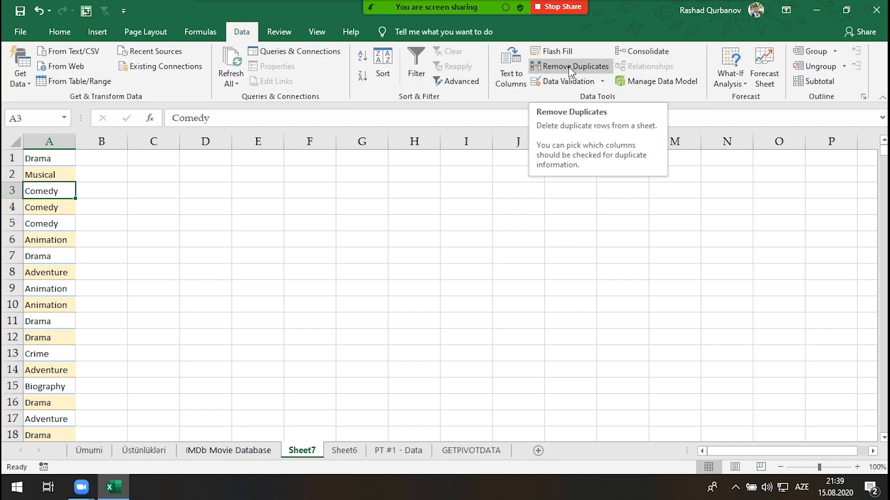
click(457, 82)
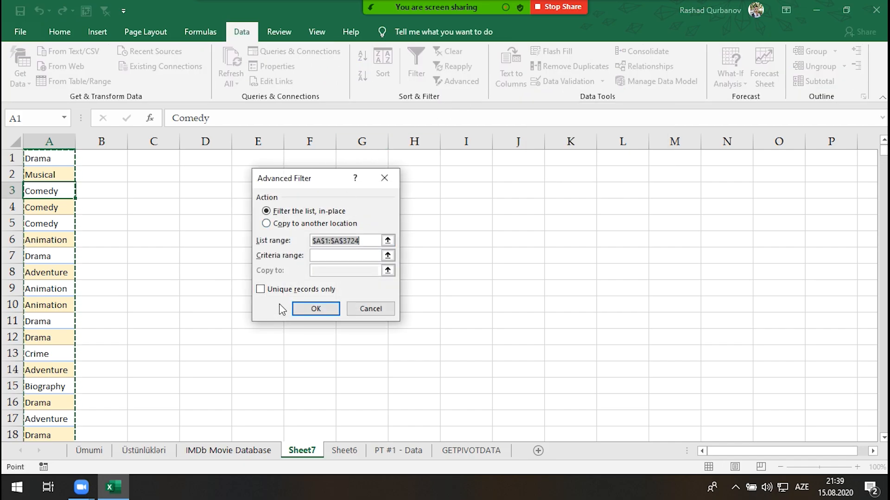
key(Return)
click(49, 141)
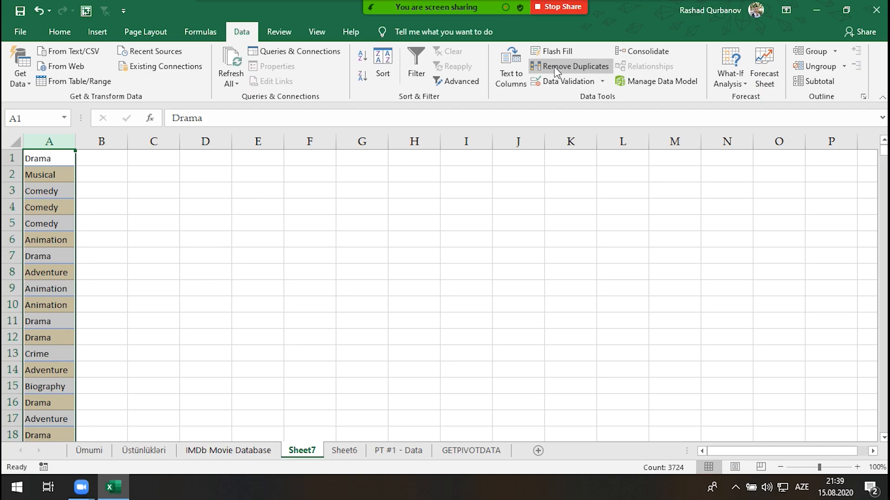
click(568, 66)
click(393, 326)
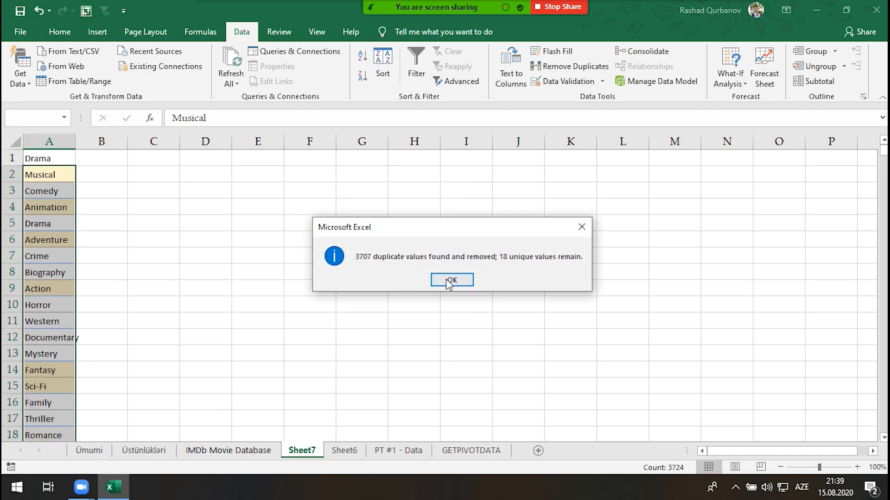
click(448, 280)
drag(49, 158, 66, 452)
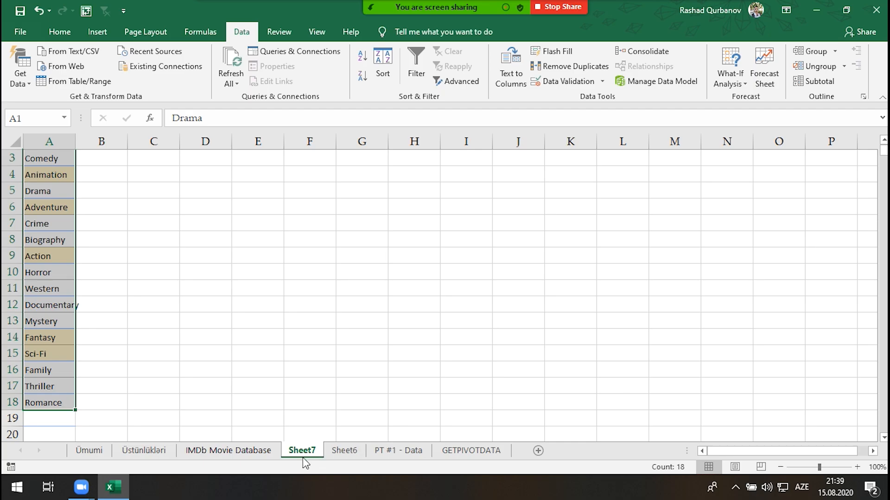
Replace Filmin adı with Janr as the row field of the pivot table on Sheet6 and select the genre labels
click(353, 452)
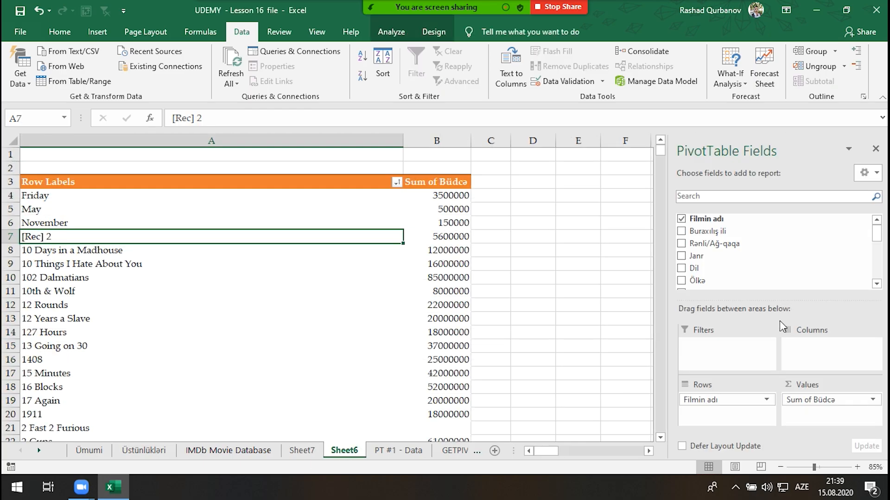
drag(719, 256, 755, 262)
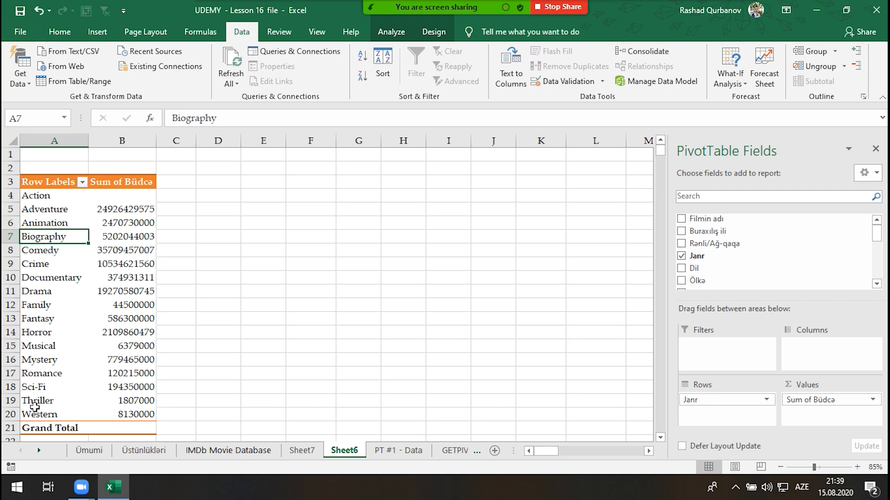
drag(42, 195, 53, 408)
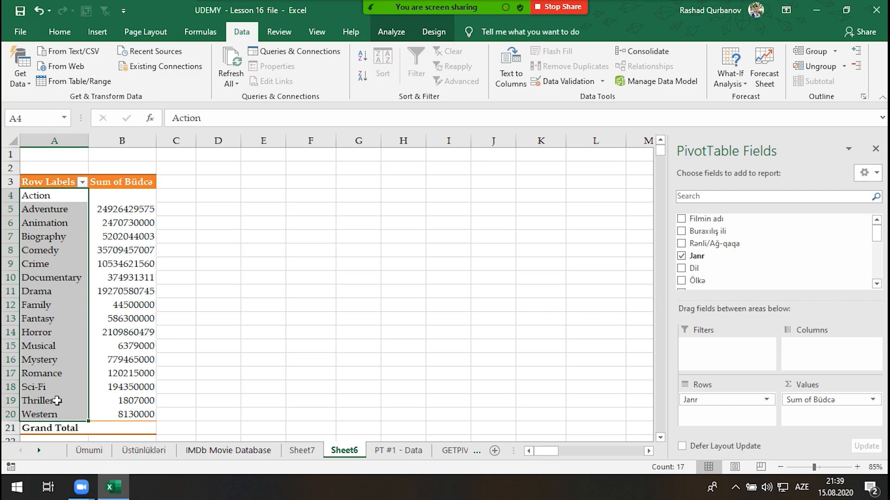
Sort the Janr row labels from Z to A, and back from A to Z
click(81, 182)
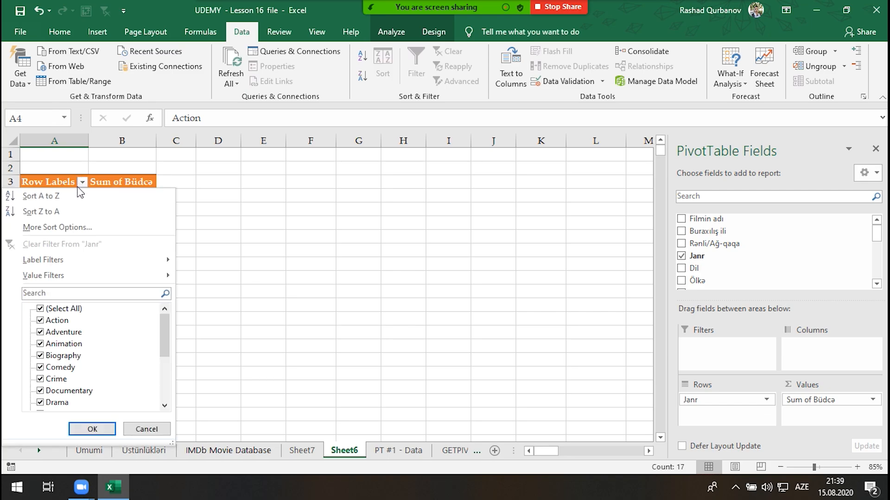
click(70, 211)
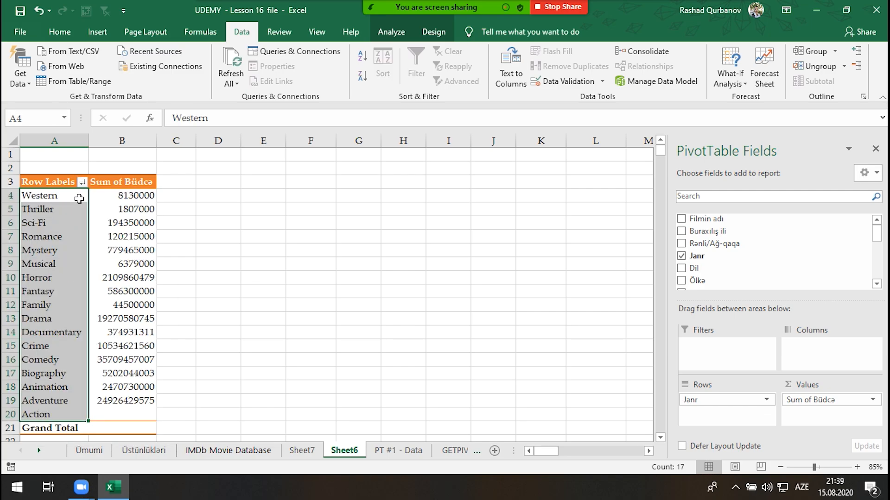
click(76, 182)
click(82, 182)
click(75, 194)
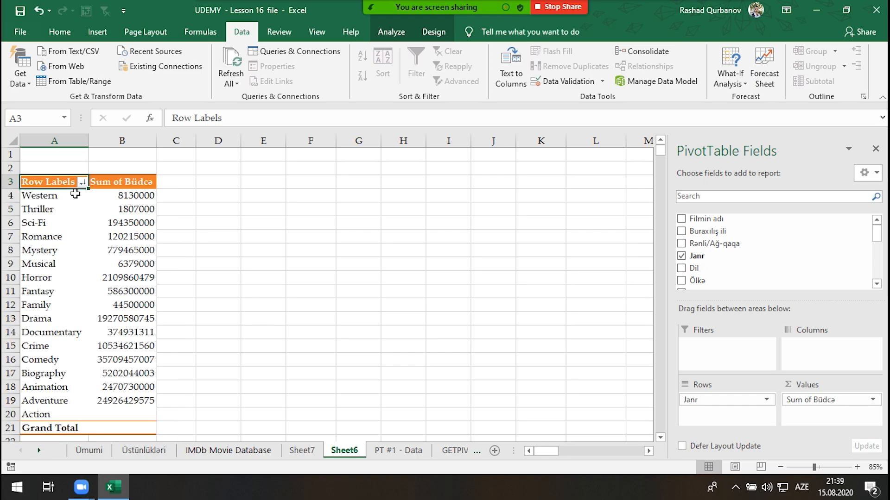
Go to the genre list on Sheet7 and open the custom lists editor from the advanced Excel options
click(302, 451)
scroll(56, 246, up, 1)
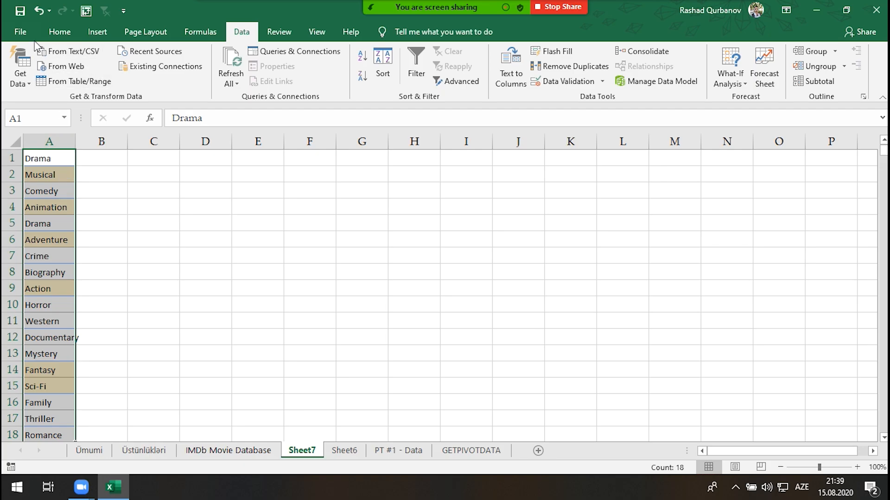
click(120, 157)
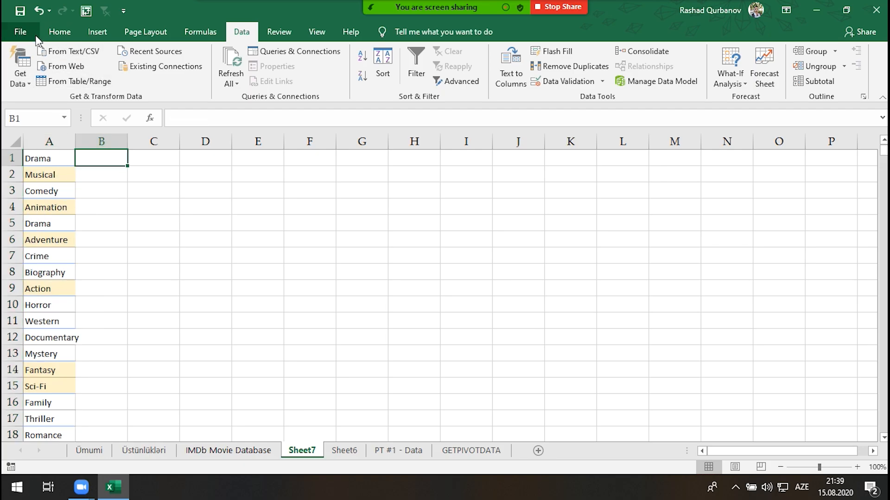
click(21, 32)
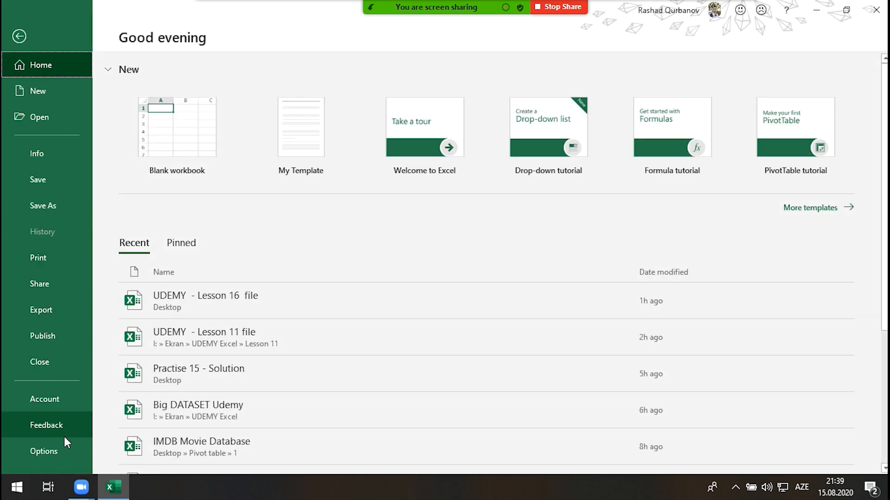
click(67, 452)
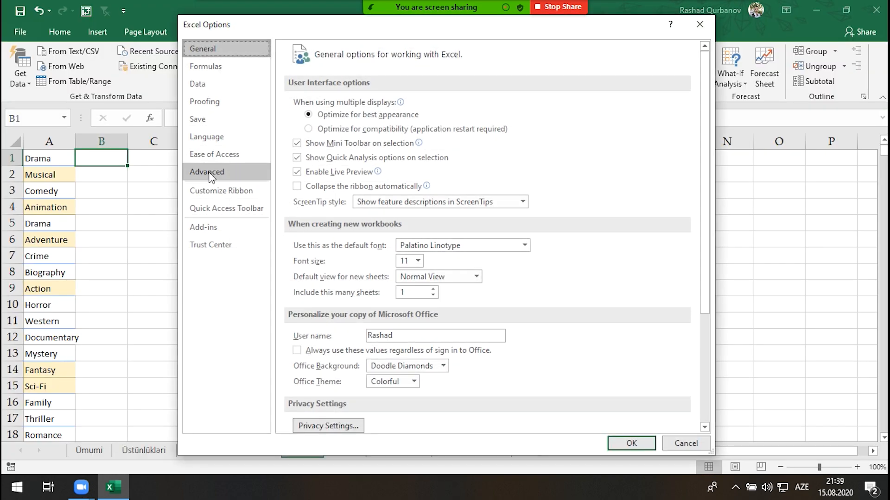
click(207, 172)
scroll(492, 249, down, 10)
scroll(492, 249, down, 5)
click(502, 299)
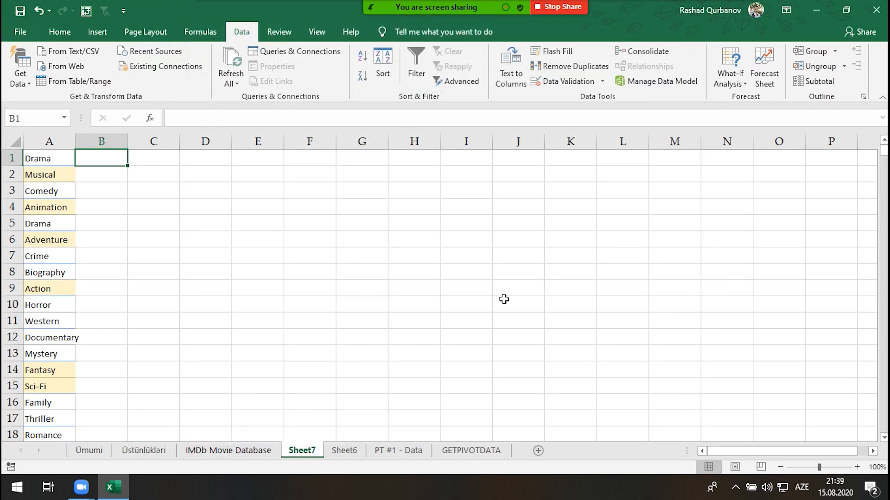
Import the genres in Sheet7 cells A1:A18 as a new custom list, accept the options, and return to Sheet6
click(326, 303)
drag(40, 159, 59, 398)
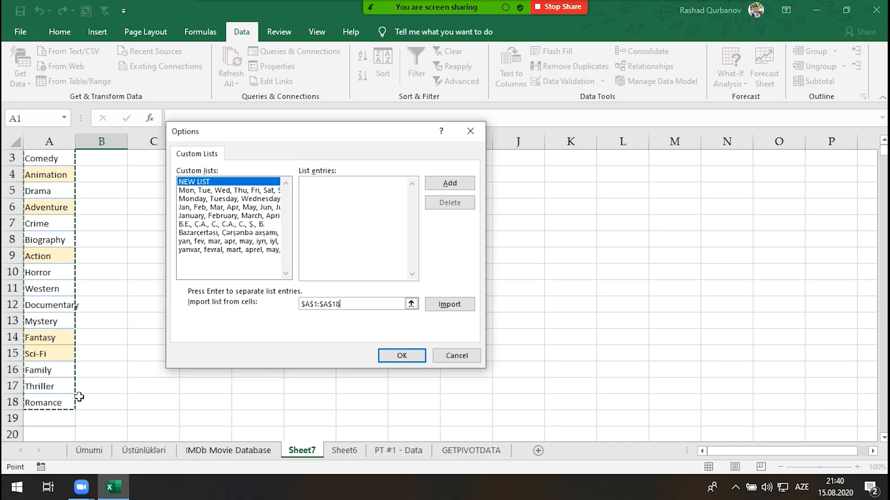
click(445, 306)
click(414, 357)
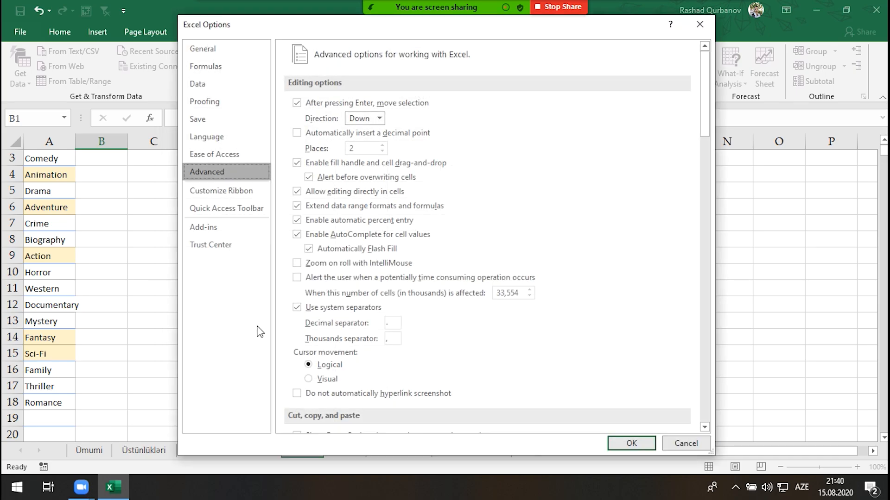
click(626, 438)
click(336, 452)
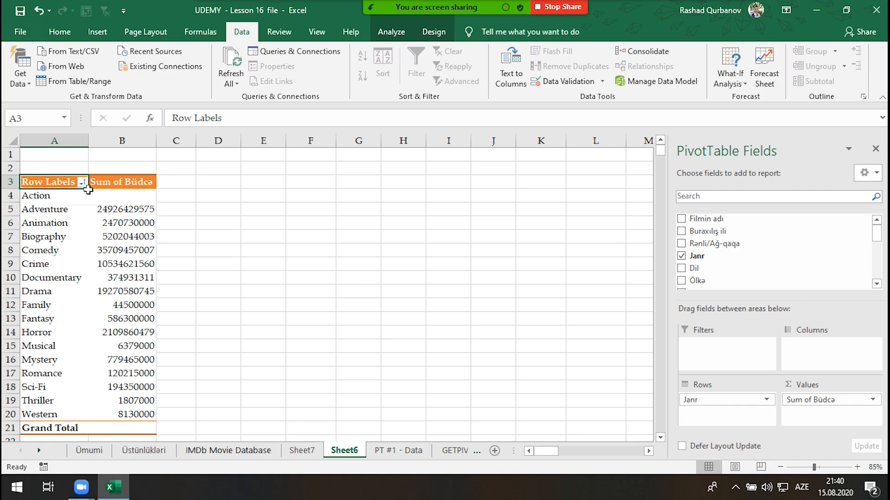
Turn off Use Custom Lists when sorting in the pivot table's Totals & Filters options
click(391, 32)
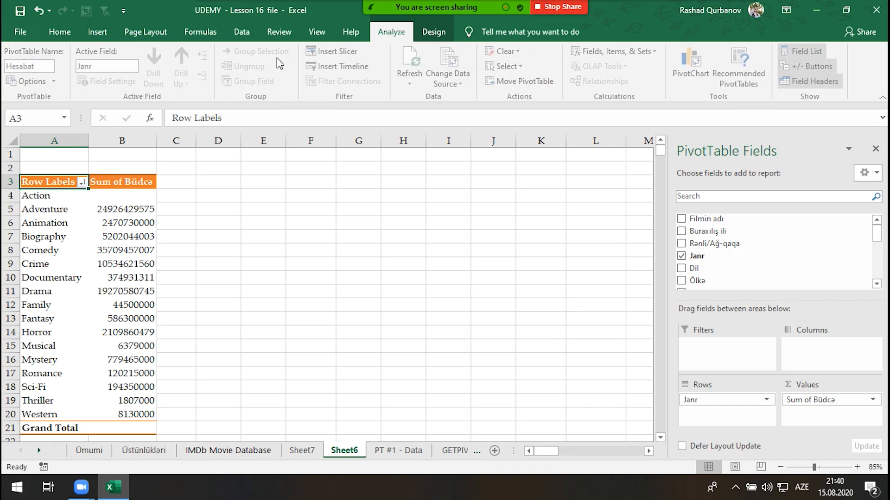
click(28, 81)
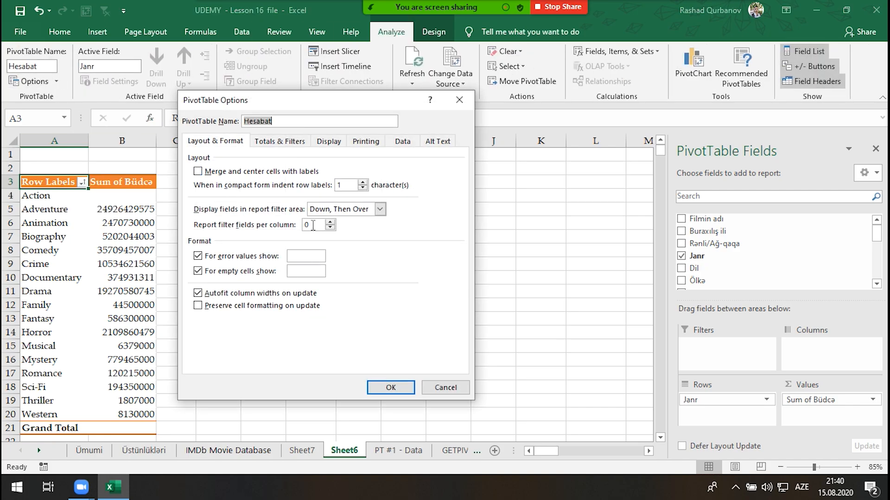
click(296, 141)
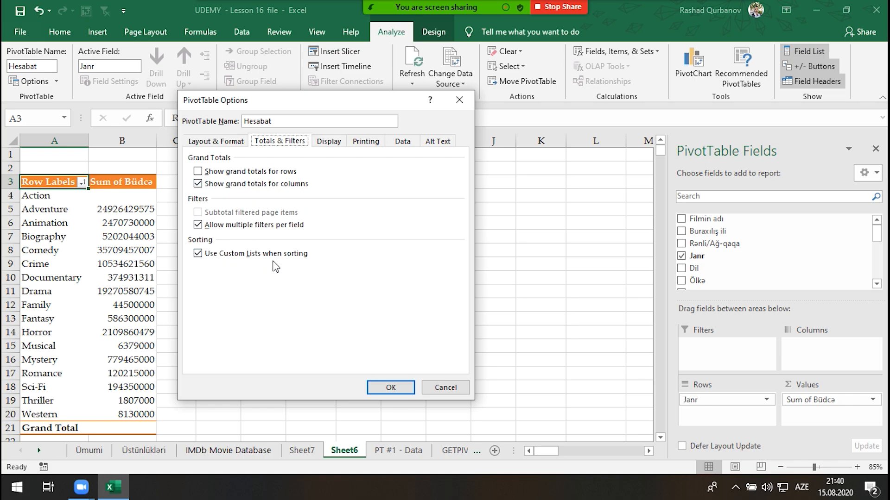
click(294, 258)
click(391, 387)
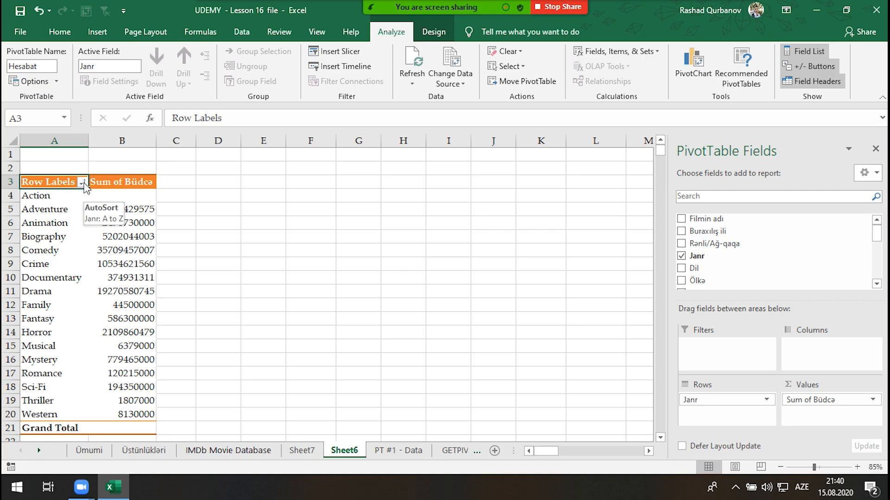
Sort the Janr row labels of the pivot table from A to Z
right_click(27, 208)
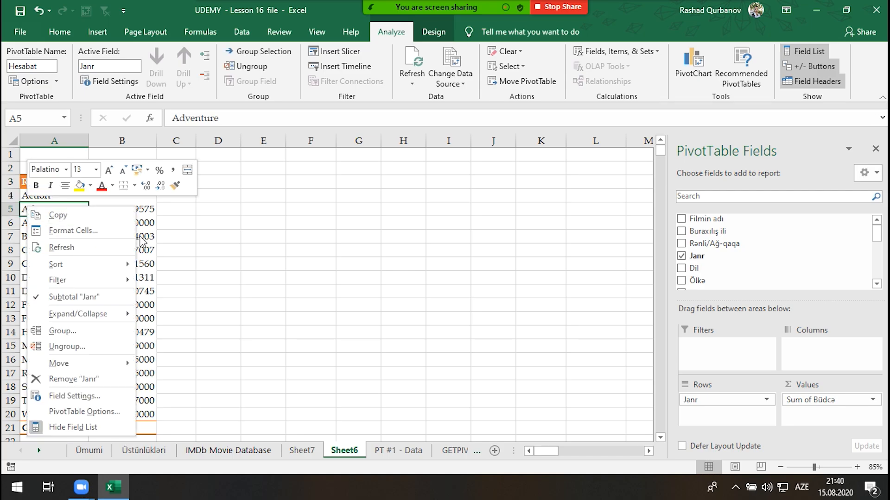
mouse_move(123, 263)
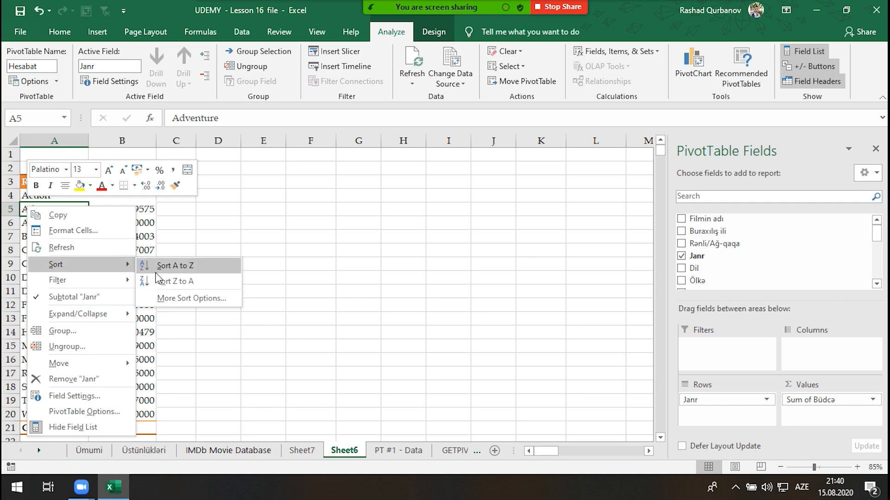
click(171, 269)
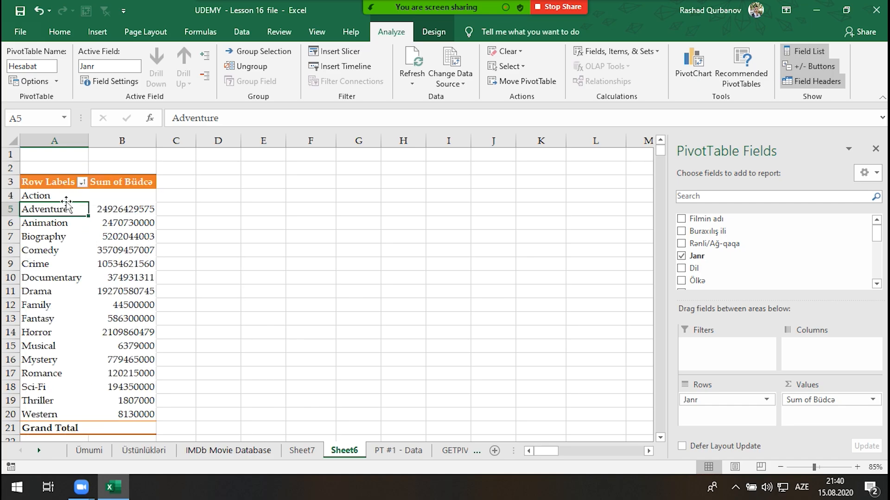
Turn on Use Custom Lists when sorting in the pivot table's Totals & Filters options
click(28, 81)
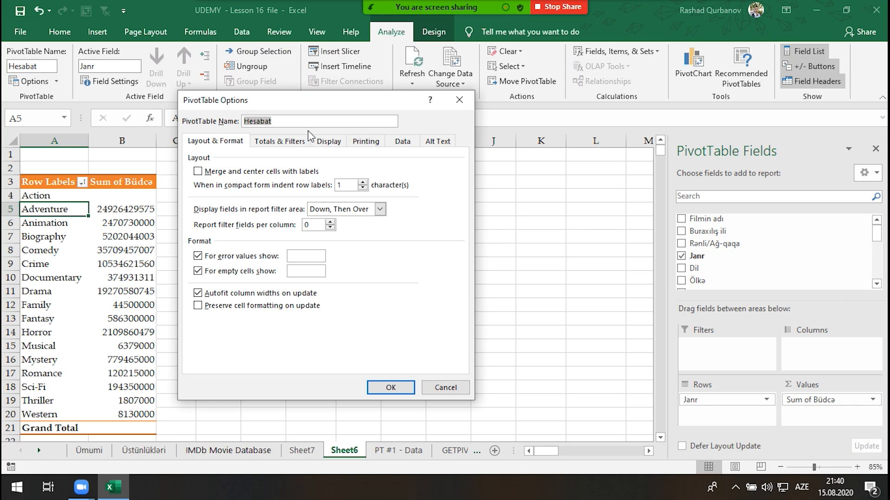
click(323, 142)
click(280, 142)
click(222, 254)
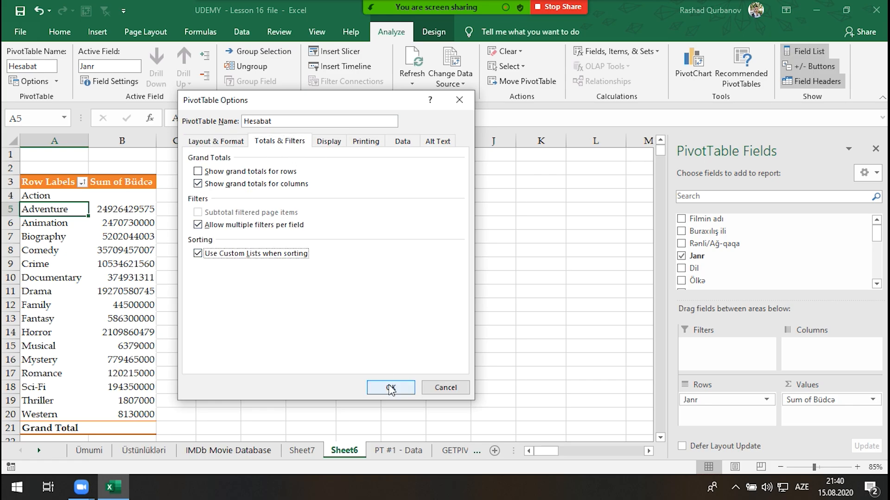
click(391, 388)
Select the genre labels in A4:A20 to examine their sort order in the pivot table
scroll(68, 237, down, 2)
scroll(68, 301, up, 2)
click(58, 237)
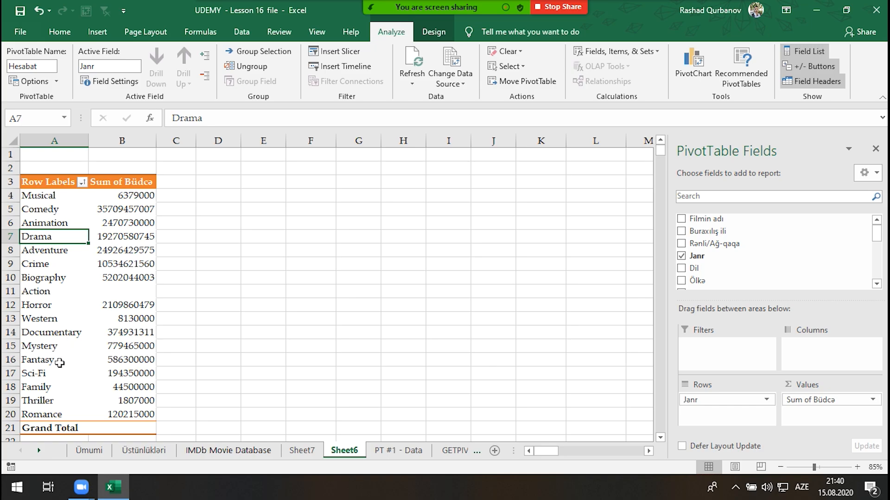
drag(47, 195, 59, 415)
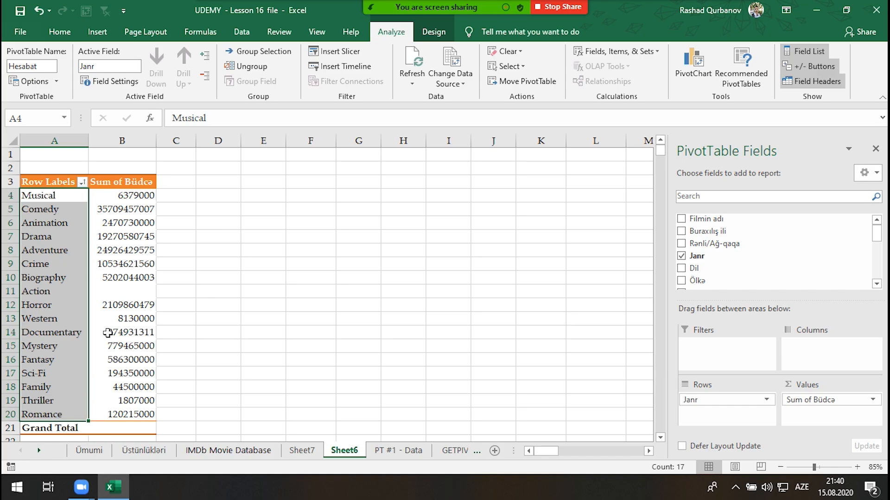
Open the pivot table's Totals & Filters options to review the custom list sorting setting
click(29, 81)
click(279, 141)
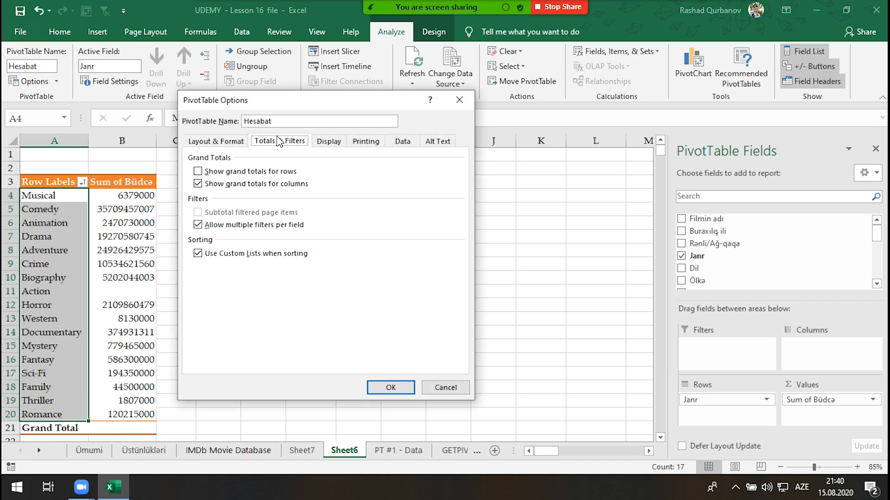